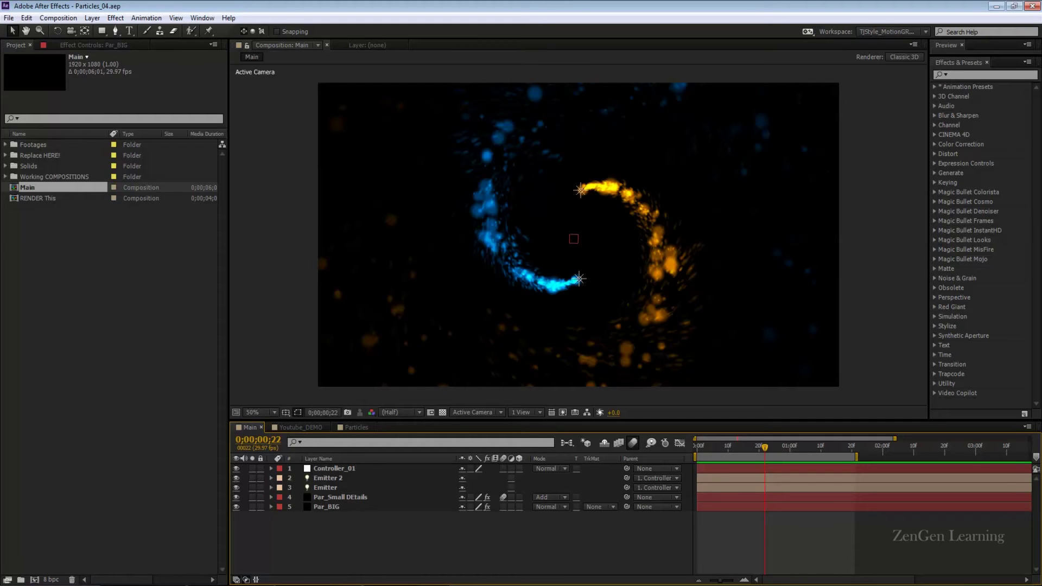
# Preview the Youtube_DEMO composition from an earlier frame, with the ribbons shown without flares and glow
pyautogui.click(307, 428)
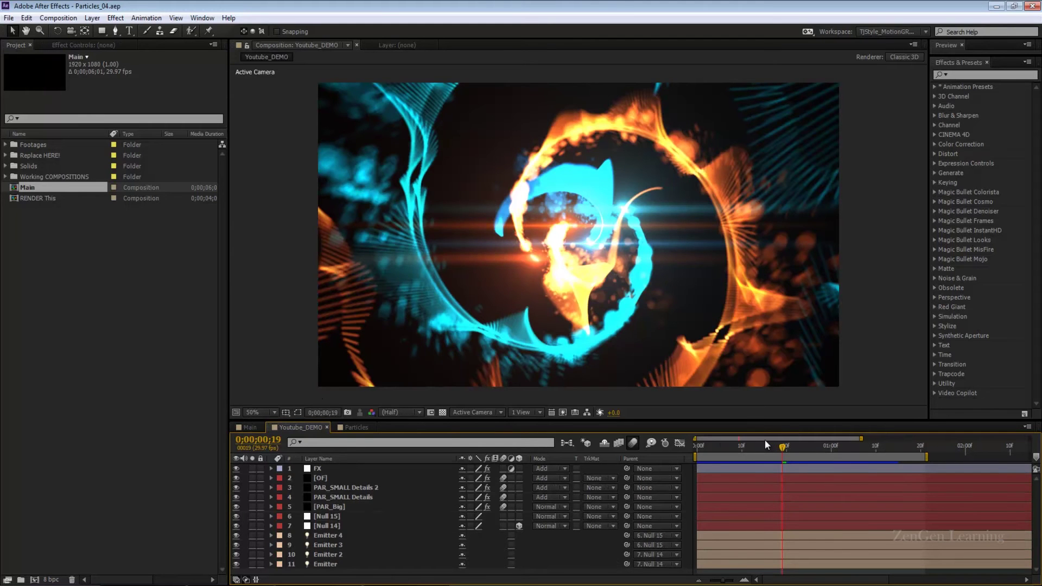
pyautogui.moveTo(763, 441); pyautogui.dragTo(744, 446)
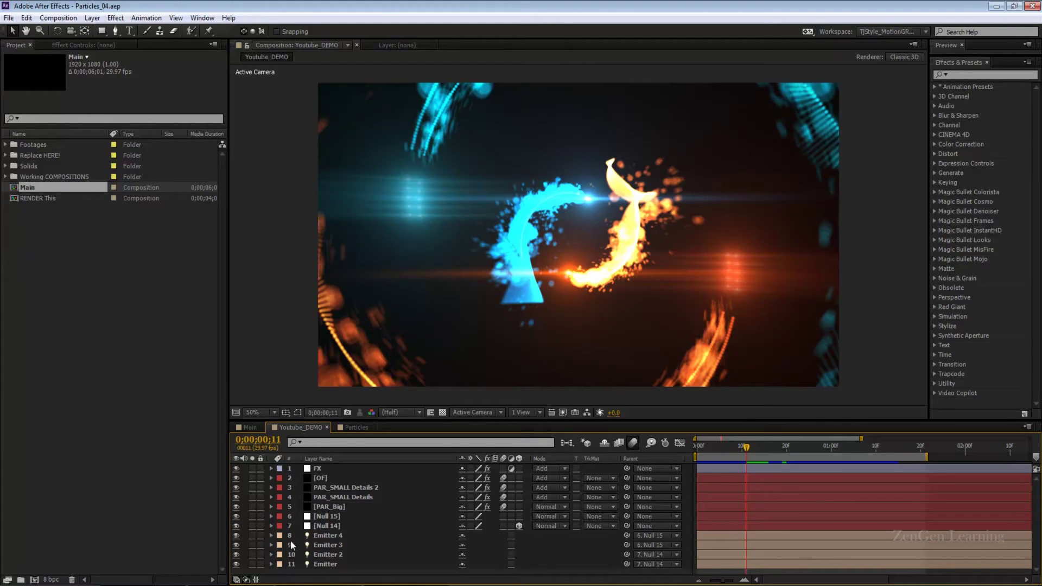
pyautogui.click(253, 485)
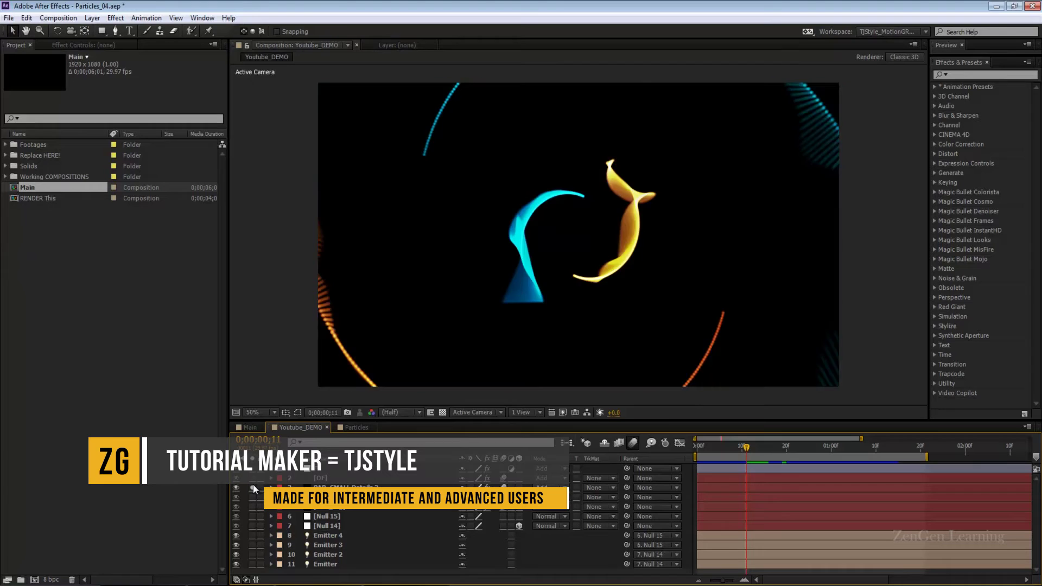
pyautogui.press('space')
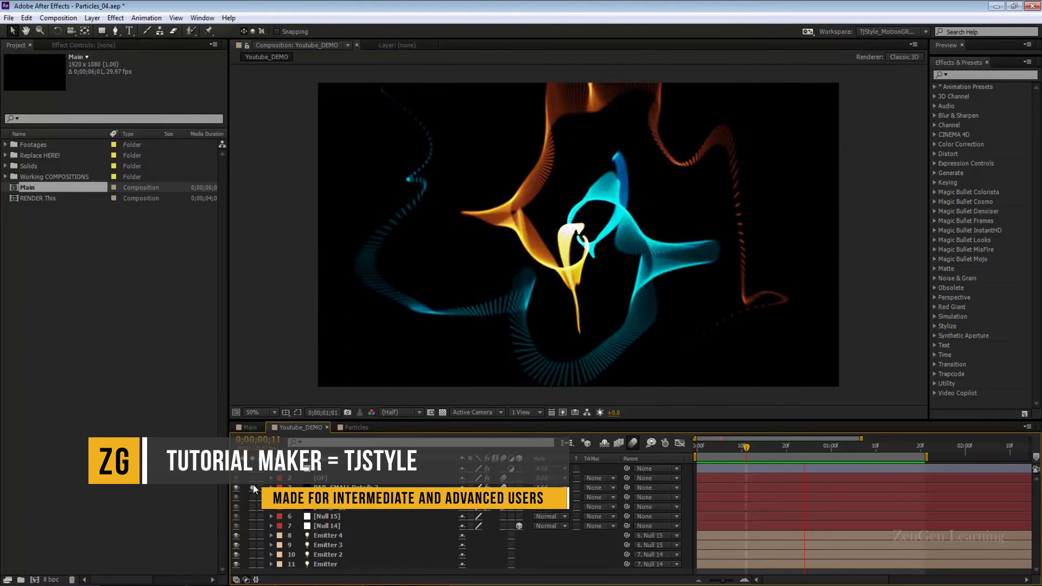
pyautogui.press('space')
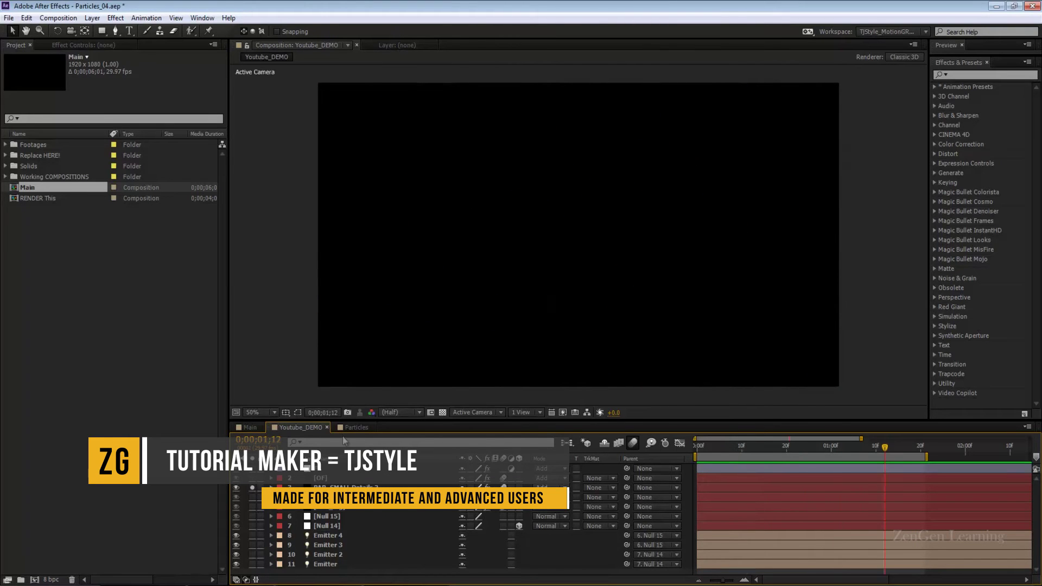
# Preview the Particles composition, then return to Main and set the time to frame 26
pyautogui.click(346, 427)
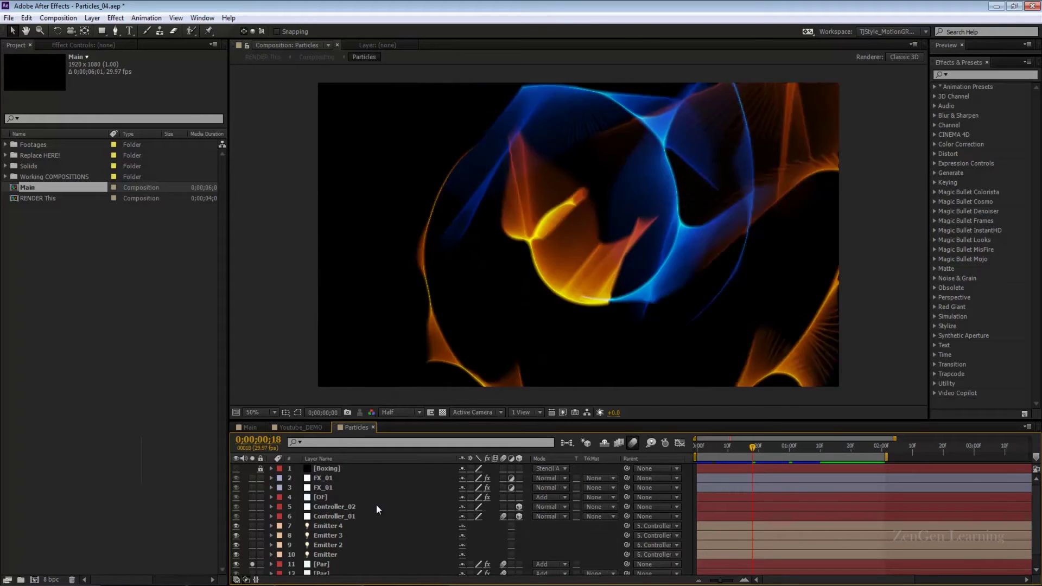
pyautogui.press('space')
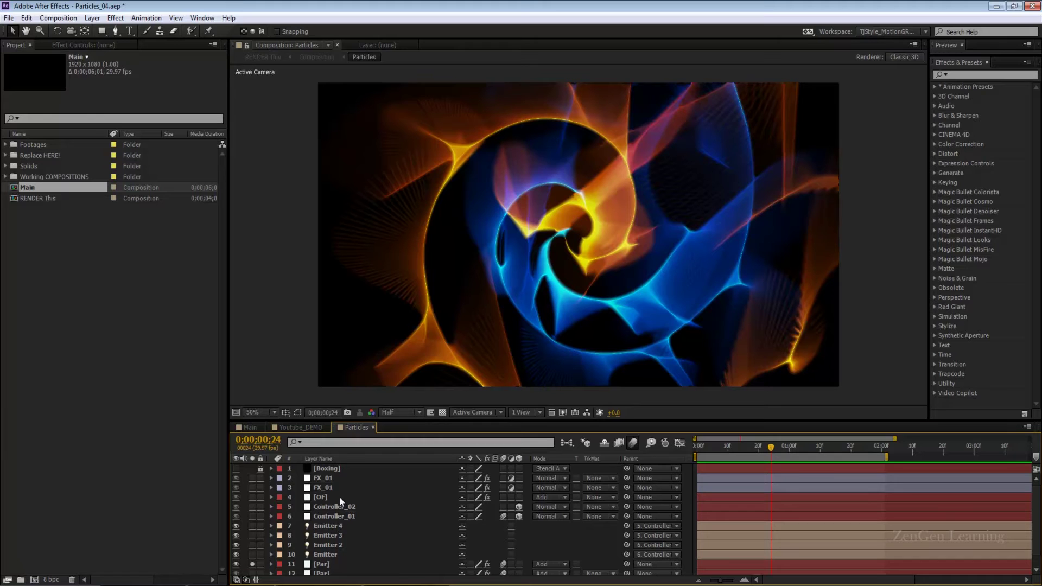
pyautogui.click(249, 426)
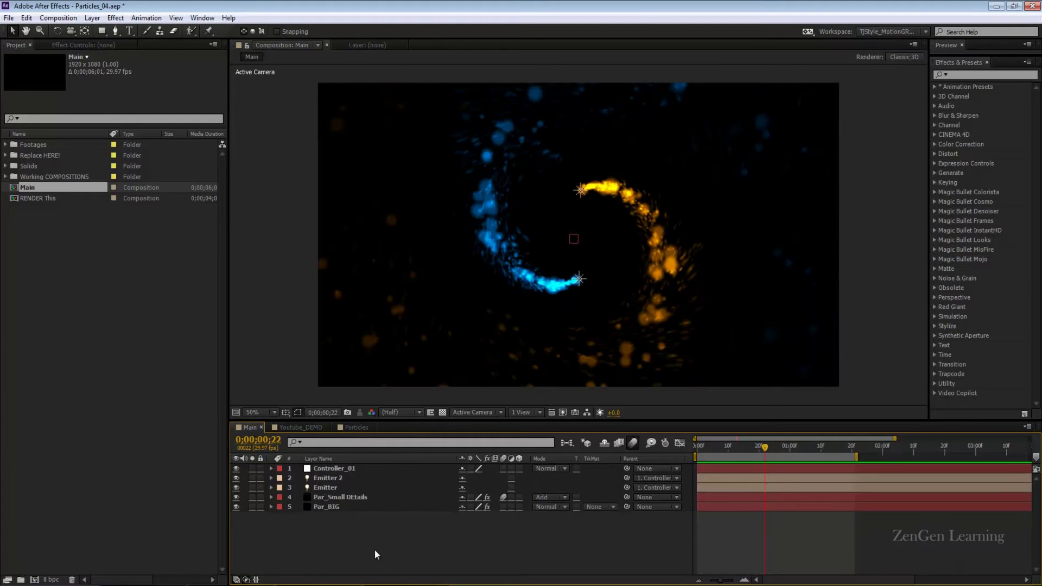
pyautogui.click(757, 447)
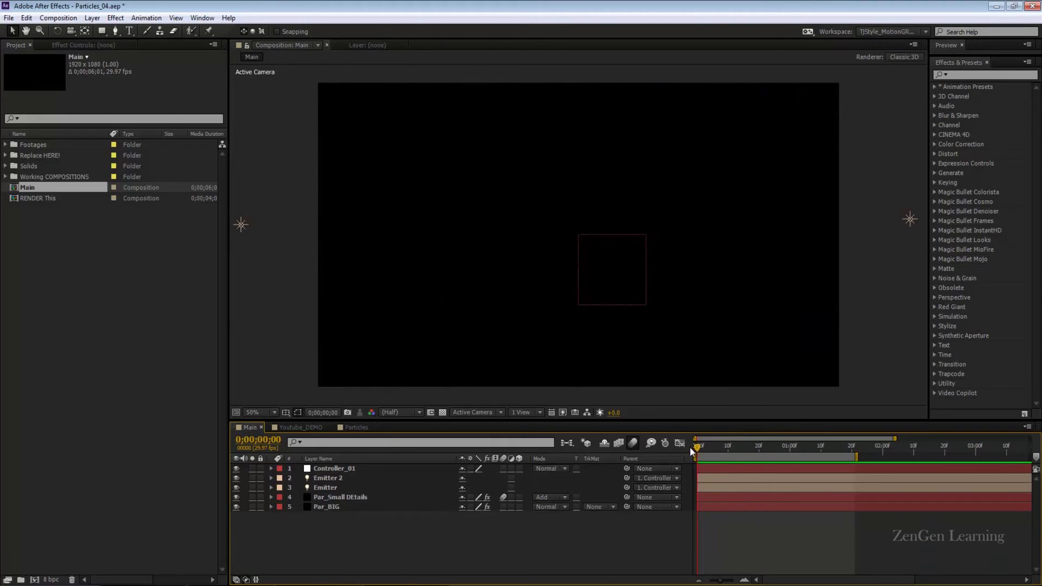
pyautogui.moveTo(759, 453); pyautogui.dragTo(777, 454)
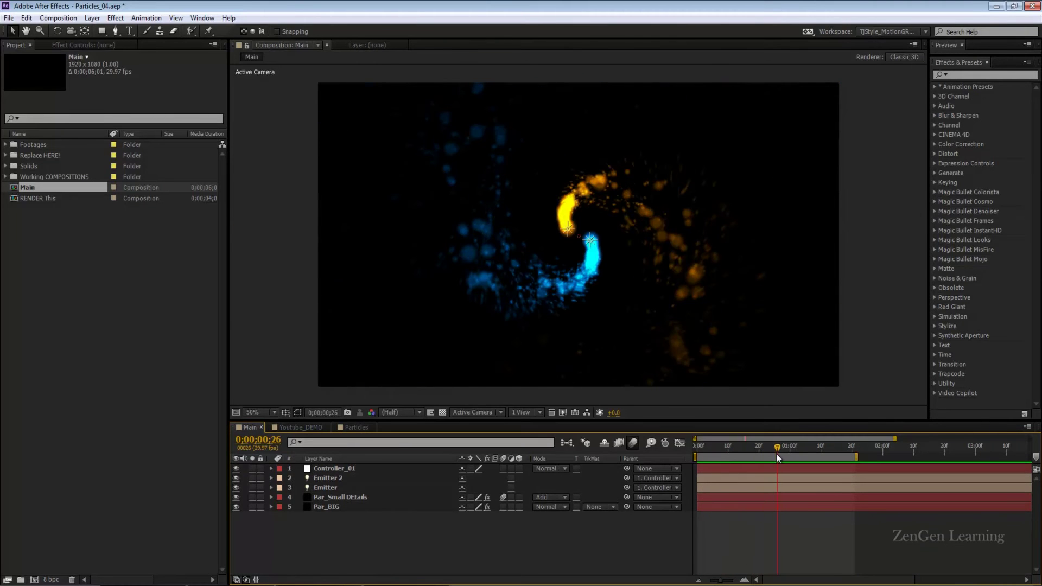
# Duplicate Par_Small DEtails and select the copy's four Particles/sec and Opacity keyframes
pyautogui.rightClick(370, 547)
pyautogui.moveTo(477, 426)
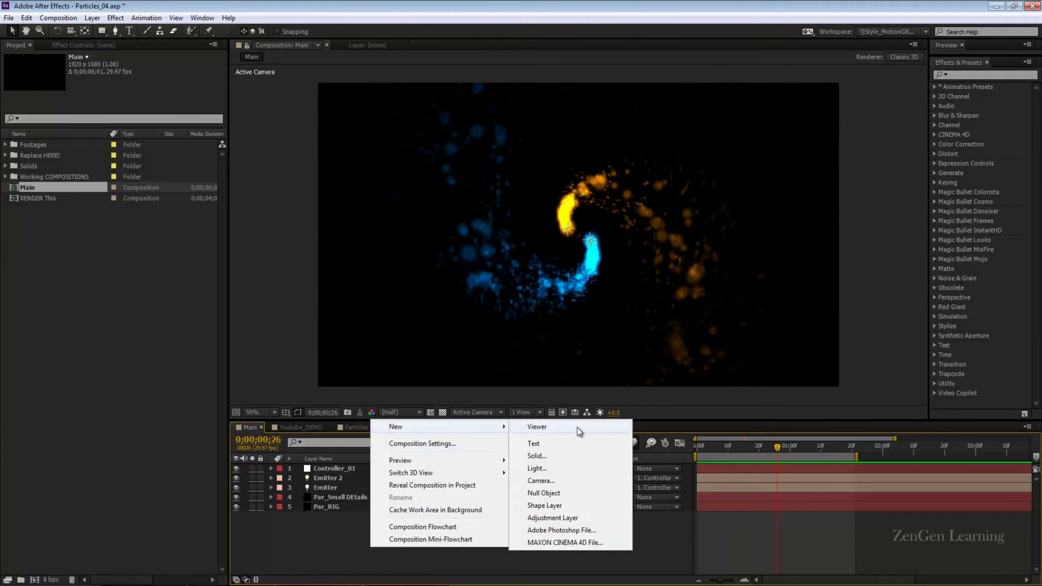
pyautogui.click(321, 526)
pyautogui.click(351, 497)
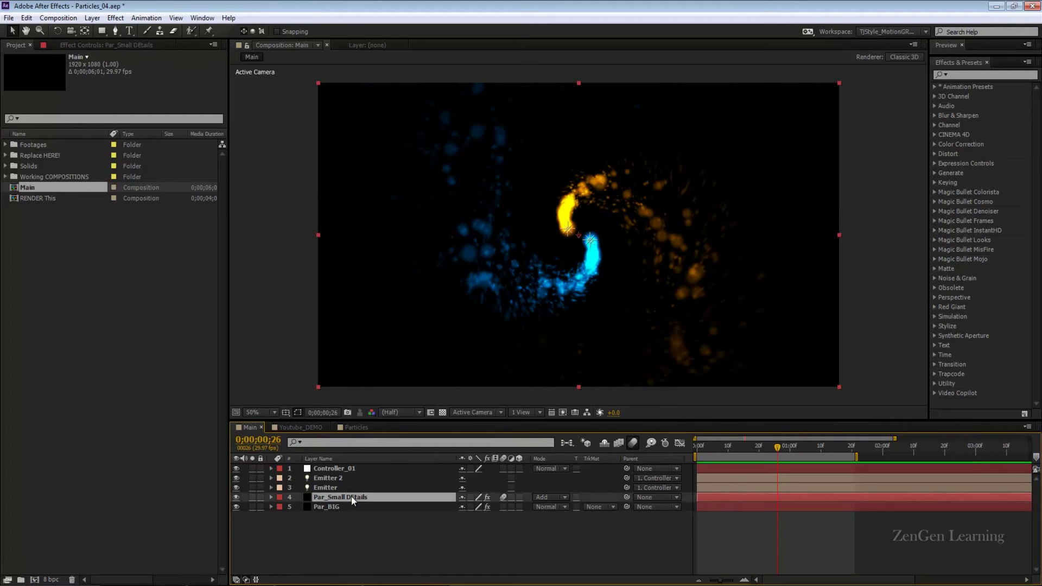
pyautogui.hotkey('ctrl', 'd')
pyautogui.press('u')
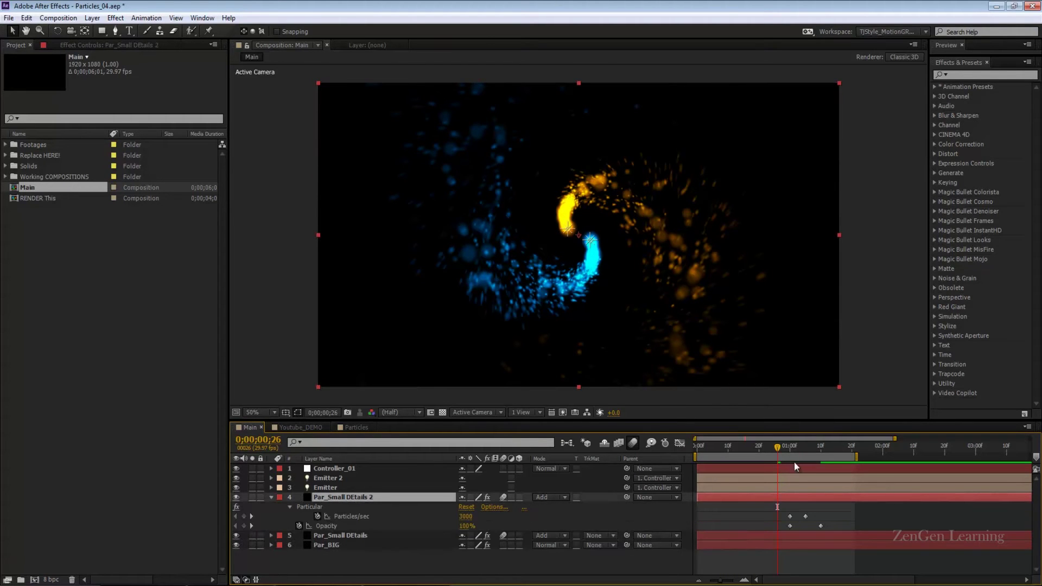
pyautogui.moveTo(782, 450); pyautogui.dragTo(790, 450)
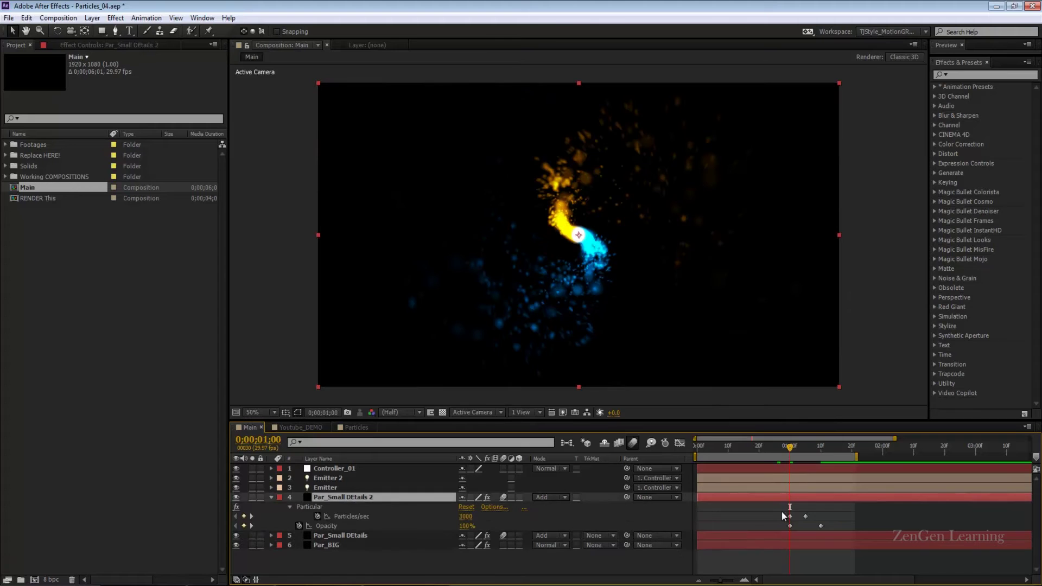
pyautogui.moveTo(782, 511); pyautogui.dragTo(849, 525)
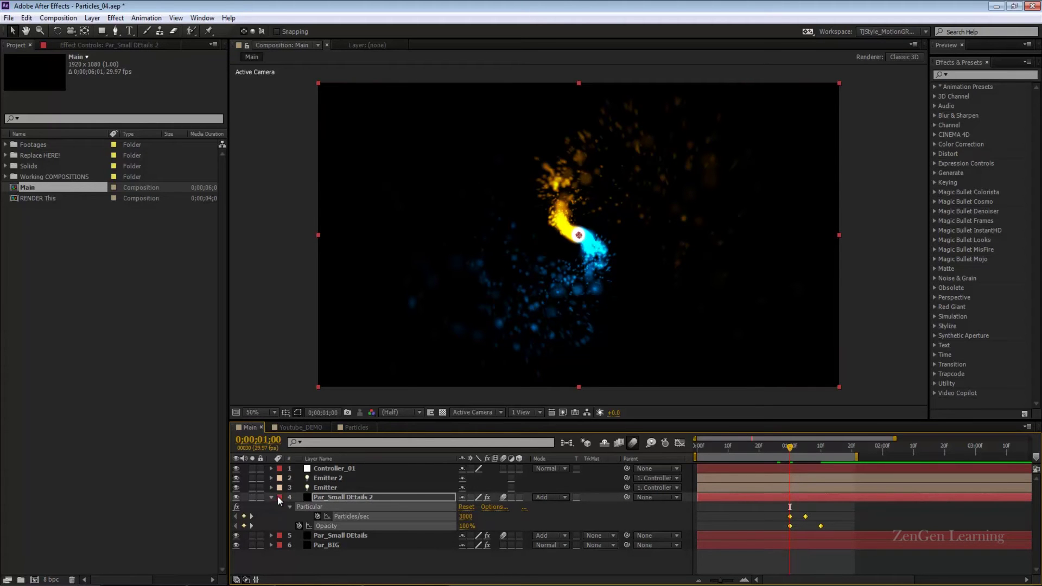
# Expand the duplicate's Particular Emitter settings and solo the layer at 0;00;01;00
pyautogui.click(121, 49)
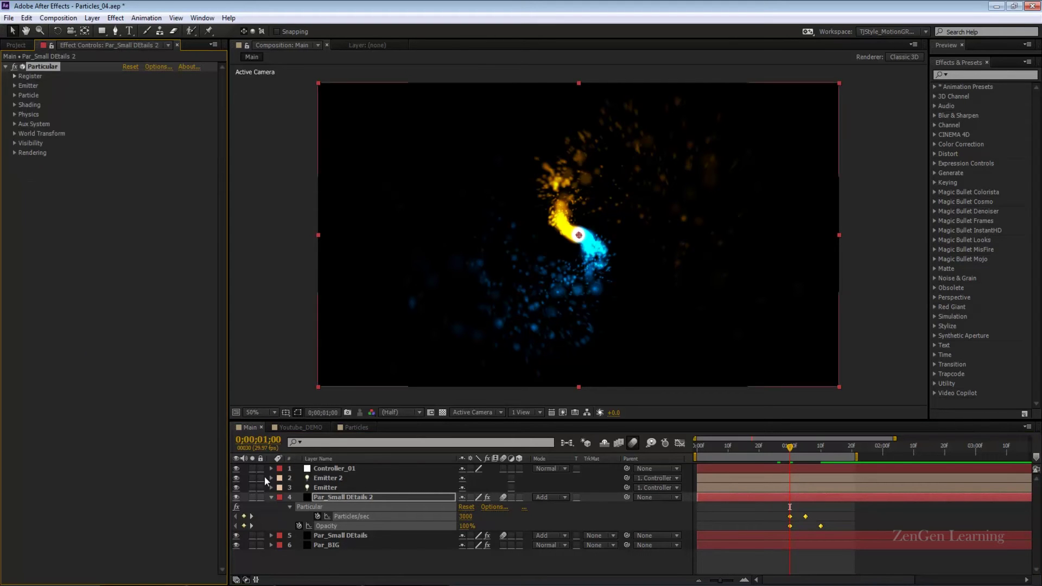
pyautogui.click(14, 85)
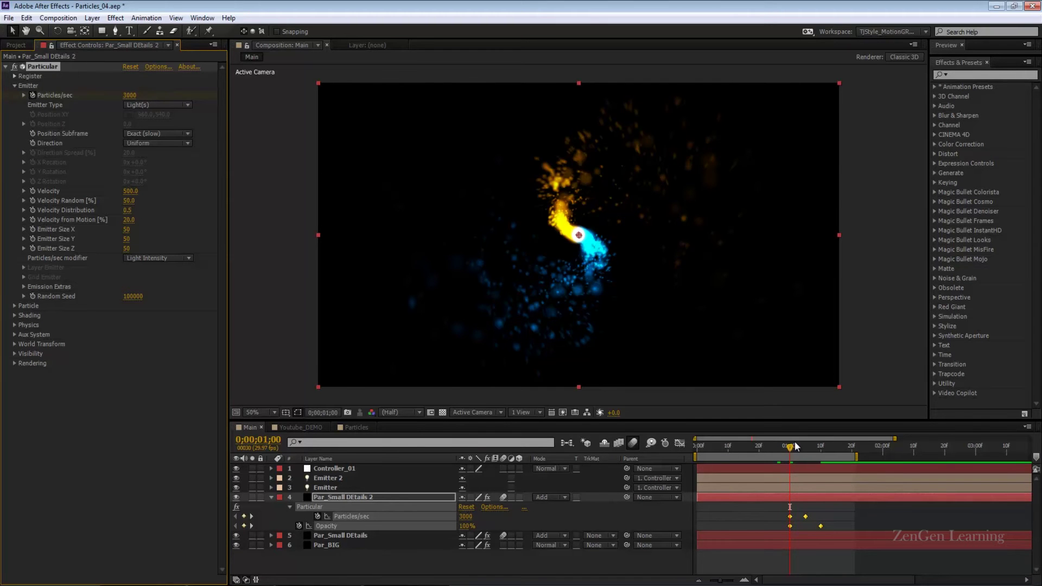
pyautogui.click(771, 446)
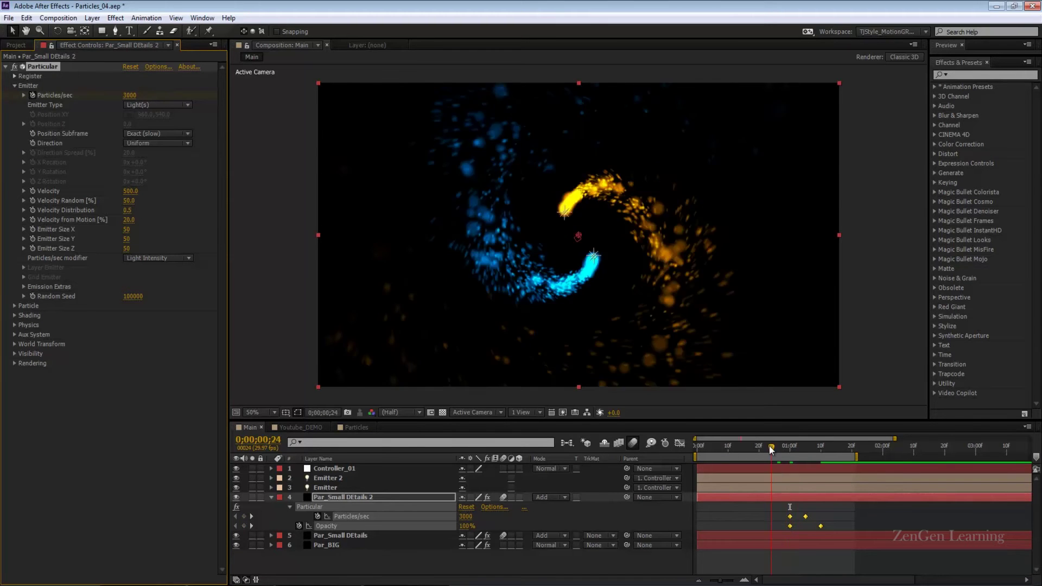
pyautogui.click(252, 497)
pyautogui.moveTo(771, 446)
pyautogui.mouseDown()
pyautogui.moveTo(750, 450)
pyautogui.moveTo(771, 446)
pyautogui.mouseUp()
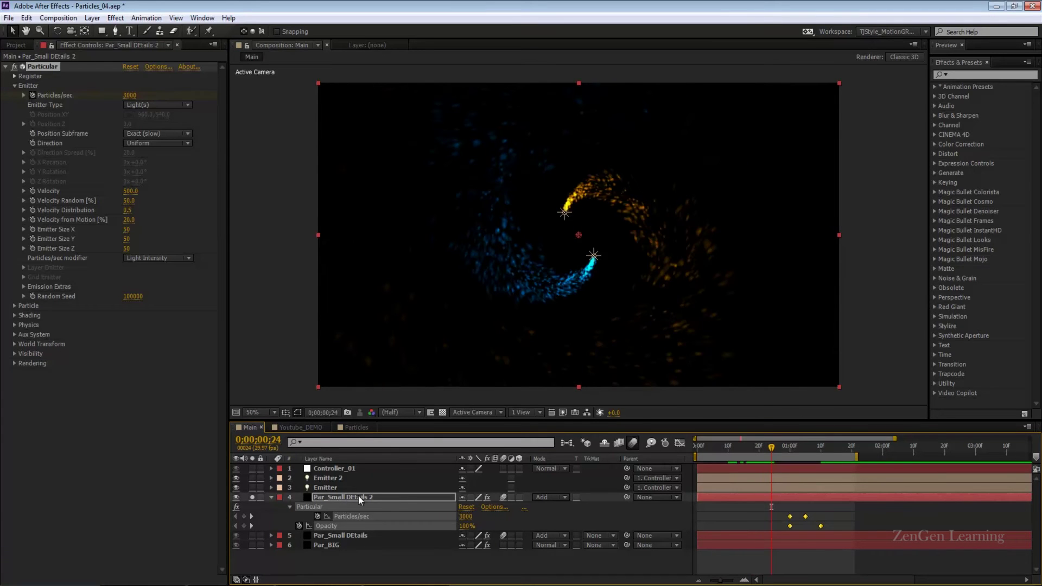
pyautogui.click(790, 449)
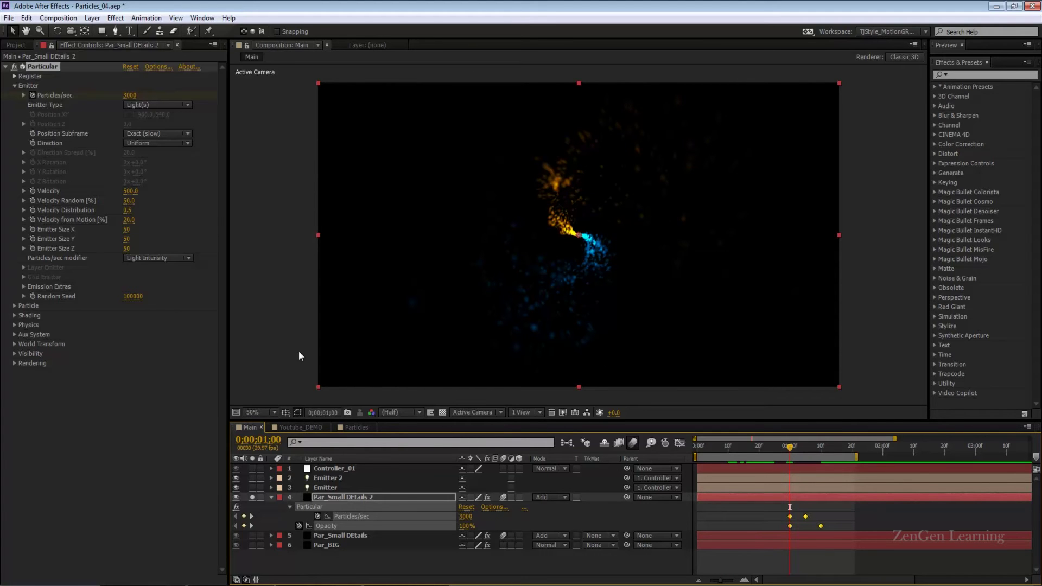
# Set all Velocity fields and Emitter Size X, Y and Z to 0, then preview the rings
pyautogui.click(131, 191)
pyautogui.press('0')
pyautogui.press('Tab')
pyautogui.press('0')
pyautogui.press('Tab')
pyautogui.press('0')
pyautogui.press('Tab')
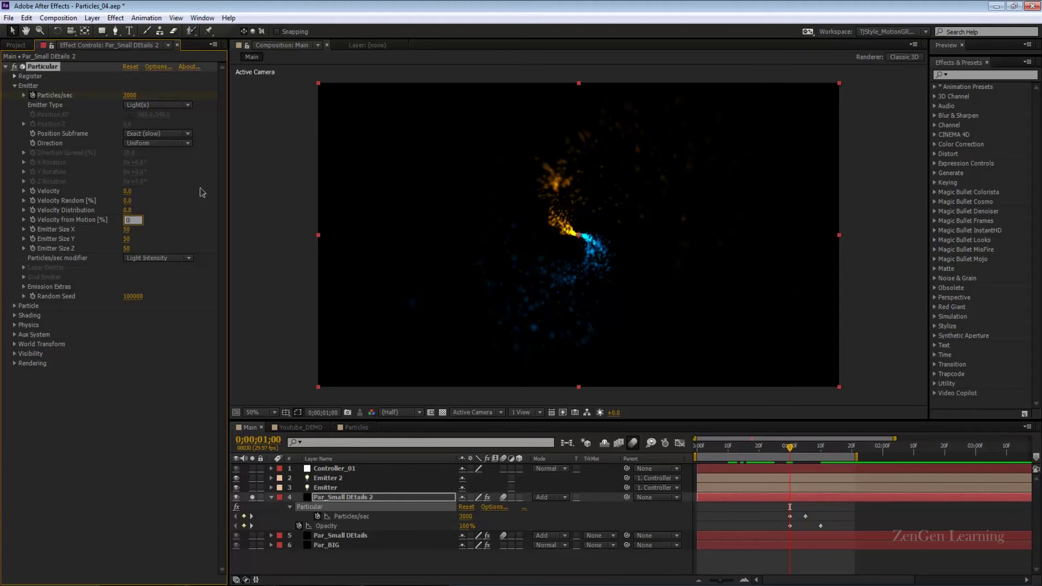
pyautogui.press('0')
pyautogui.press('Tab')
pyautogui.press('0')
pyautogui.press('Tab')
pyautogui.press('0')
pyautogui.press('Tab')
pyautogui.press('0')
pyautogui.press('Return')
pyautogui.press('space')
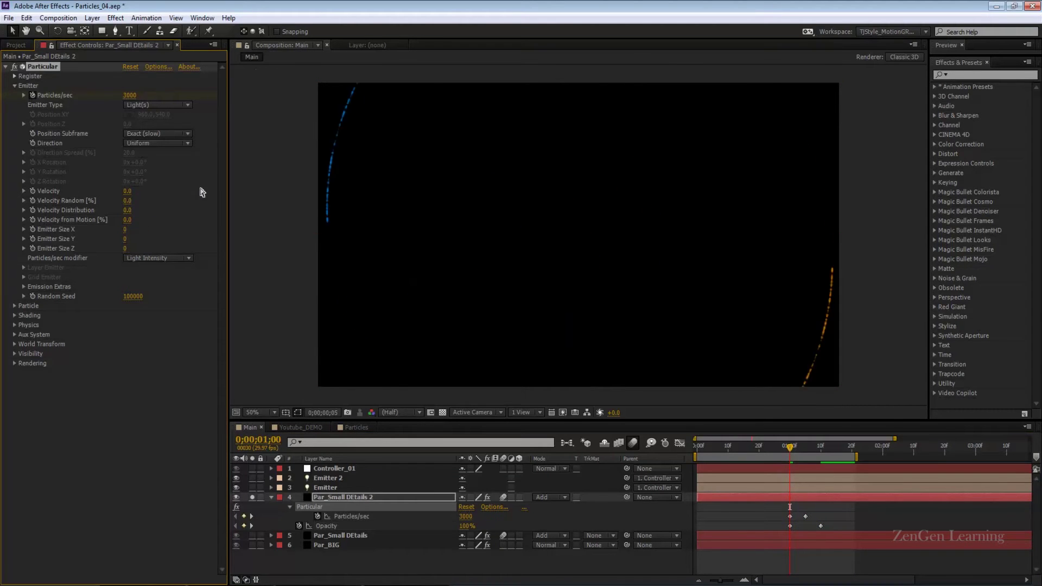
pyautogui.moveTo(789, 445); pyautogui.dragTo(746, 450)
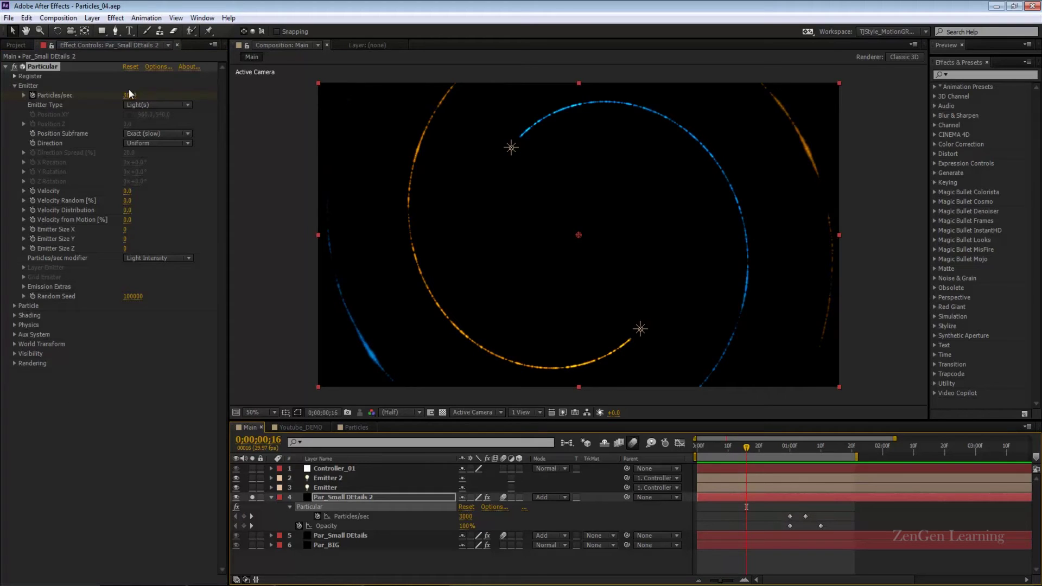
pyautogui.moveTo(789, 444)
pyautogui.mouseDown()
pyautogui.moveTo(769, 446)
pyautogui.moveTo(788, 450)
pyautogui.mouseUp()
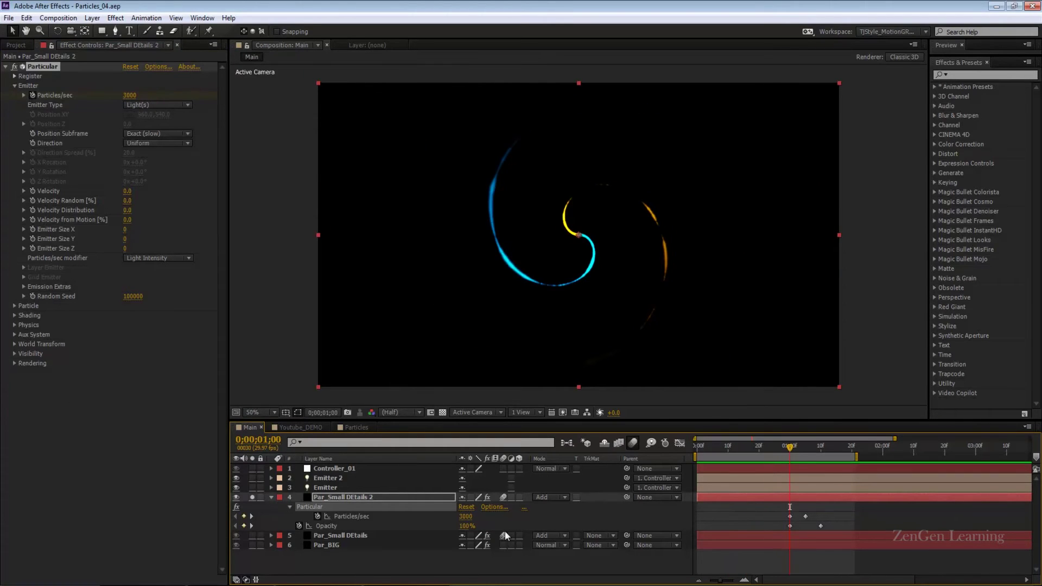
# Lower the first Particles/sec keyframe to 2500 and check the rings at frame 16
pyautogui.click(465, 516)
pyautogui.write('2500')
pyautogui.press('Return')
pyautogui.moveTo(790, 446); pyautogui.dragTo(737, 450)
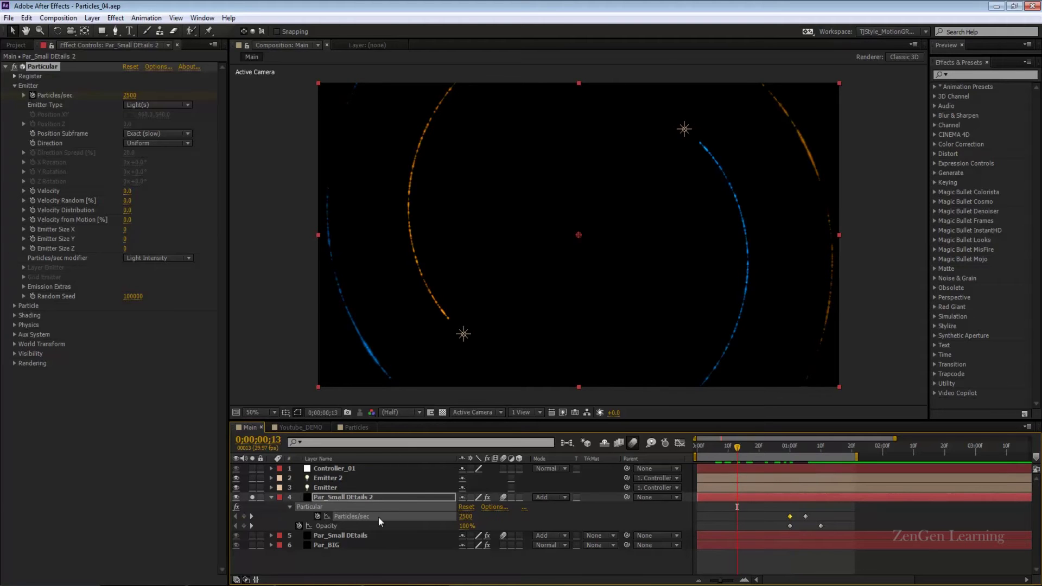
# Solo Par_Small DEtails and Par_BIG together and watch the particles converge at 0;00;01;00
pyautogui.click(336, 498)
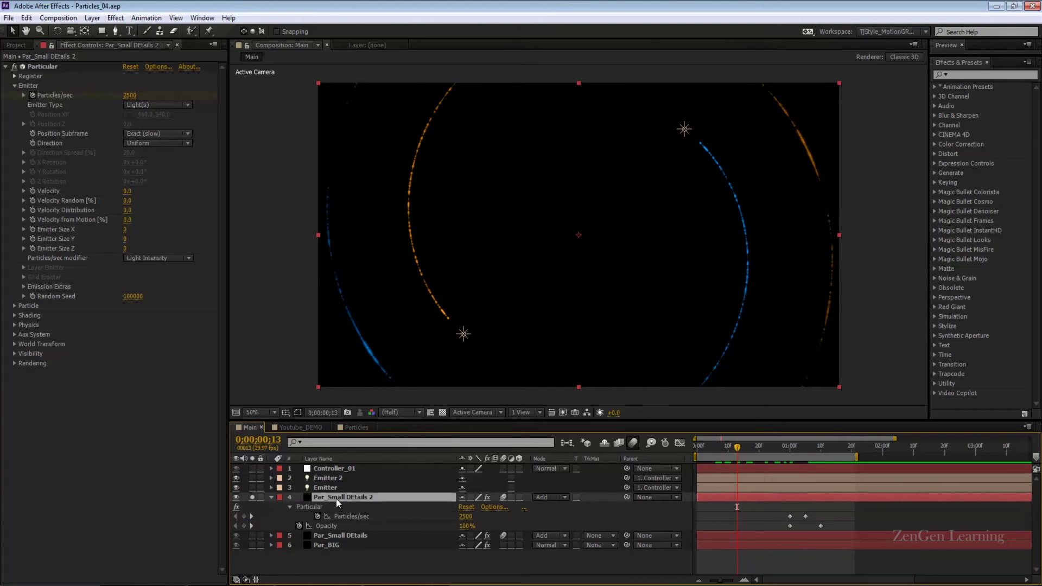
pyautogui.click(271, 496)
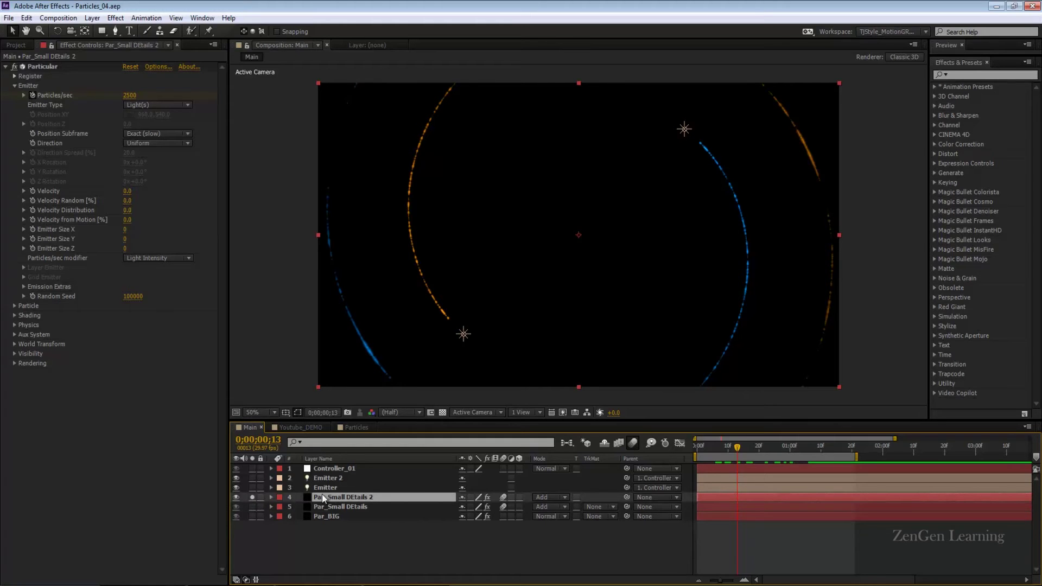
pyautogui.click(252, 506)
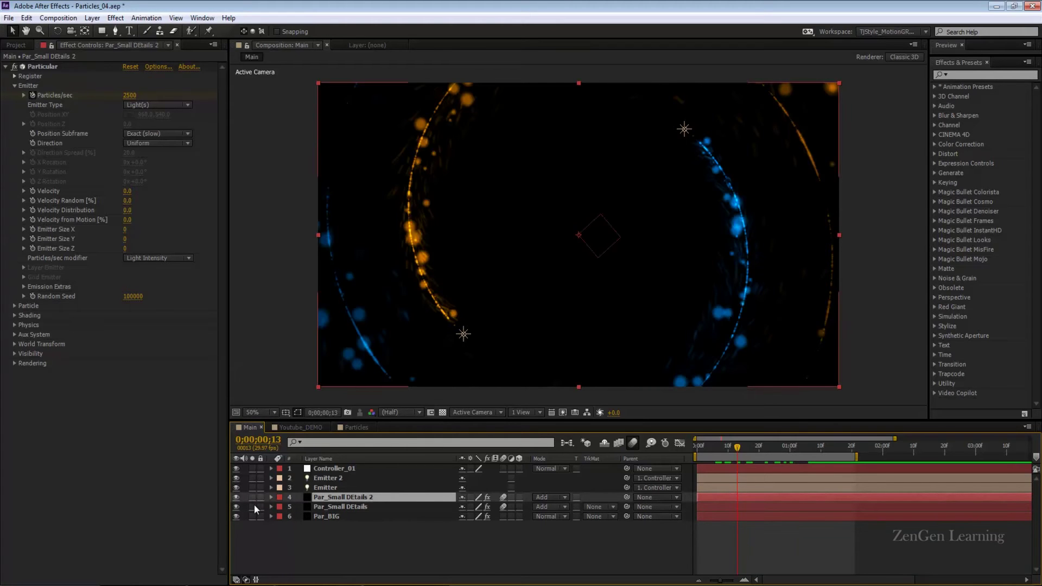
pyautogui.click(253, 515)
pyautogui.click(252, 497)
pyautogui.click(330, 535)
pyautogui.moveTo(729, 440); pyautogui.dragTo(790, 450)
# Inspect the original Par_Small DEtails keyframes, then solo only Par_Small DEtails 2
pyautogui.click(356, 509)
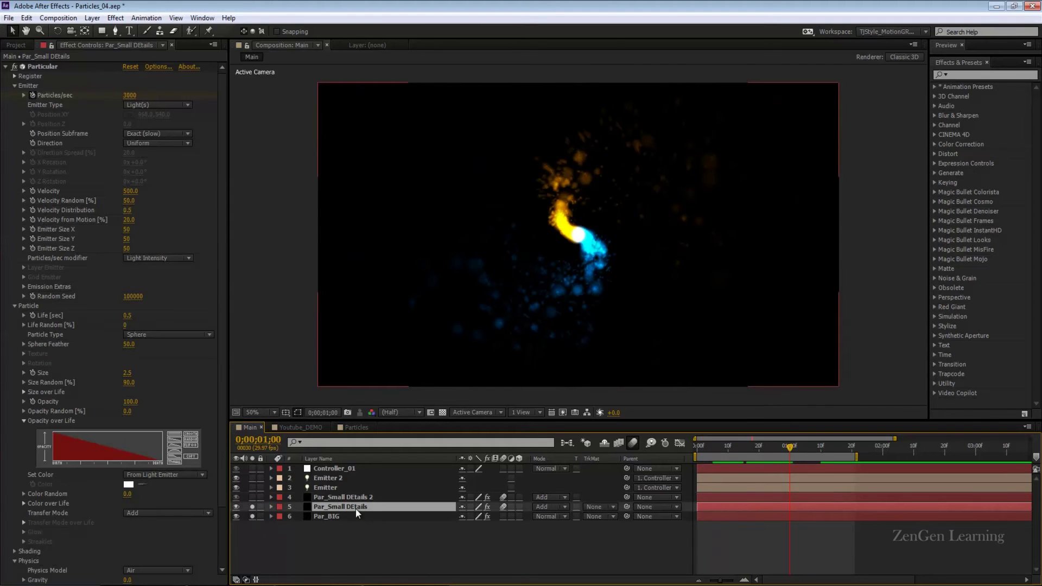
pyautogui.press('u')
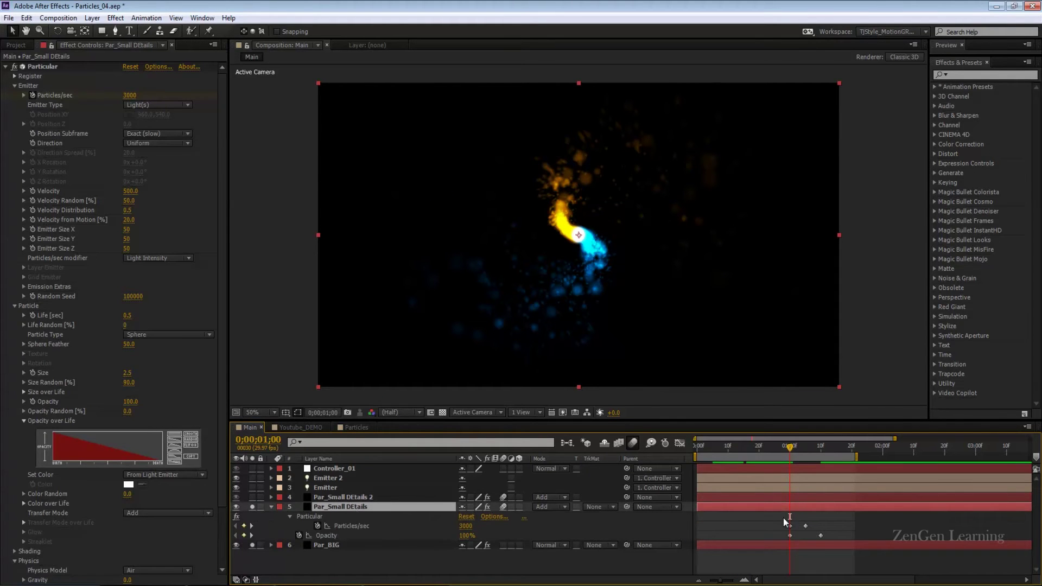
pyautogui.moveTo(784, 519); pyautogui.dragTo(833, 540)
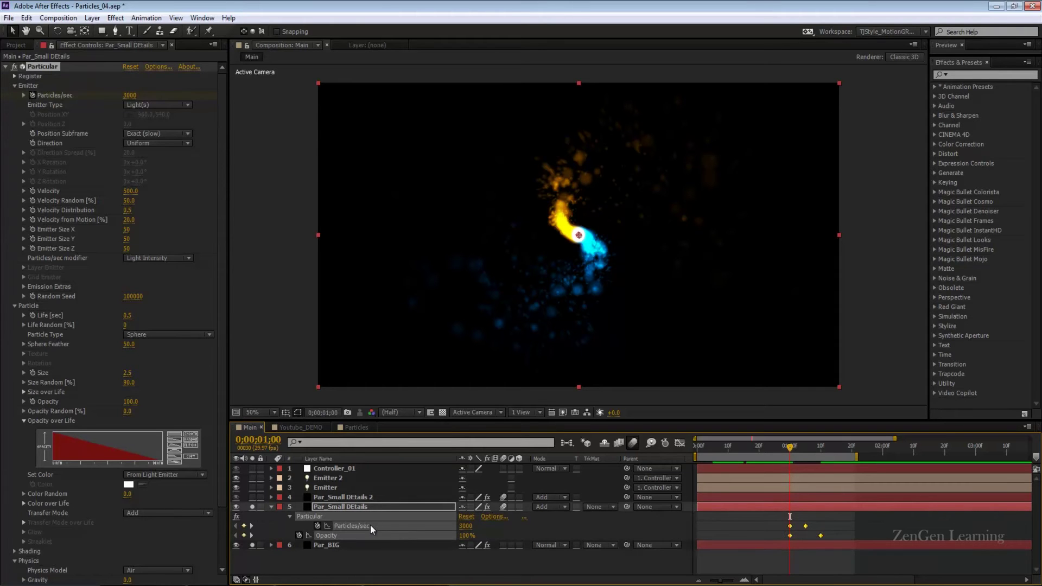
pyautogui.click(271, 506)
pyautogui.click(252, 506)
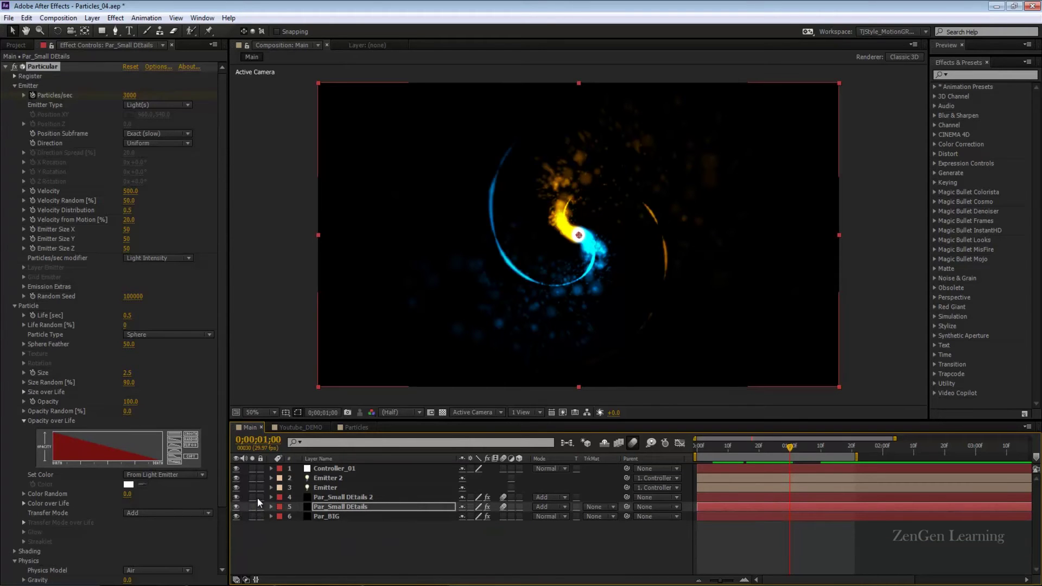
pyautogui.click(251, 497)
pyautogui.click(364, 496)
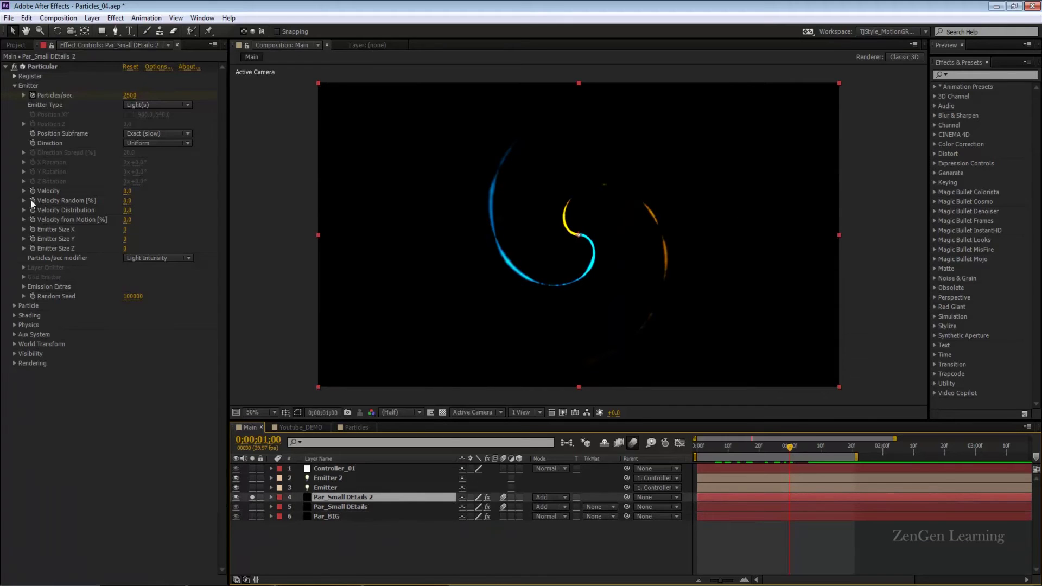
# In Particular's Particle group, set Size to 0 and Size Random to 100
pyautogui.click(14, 87)
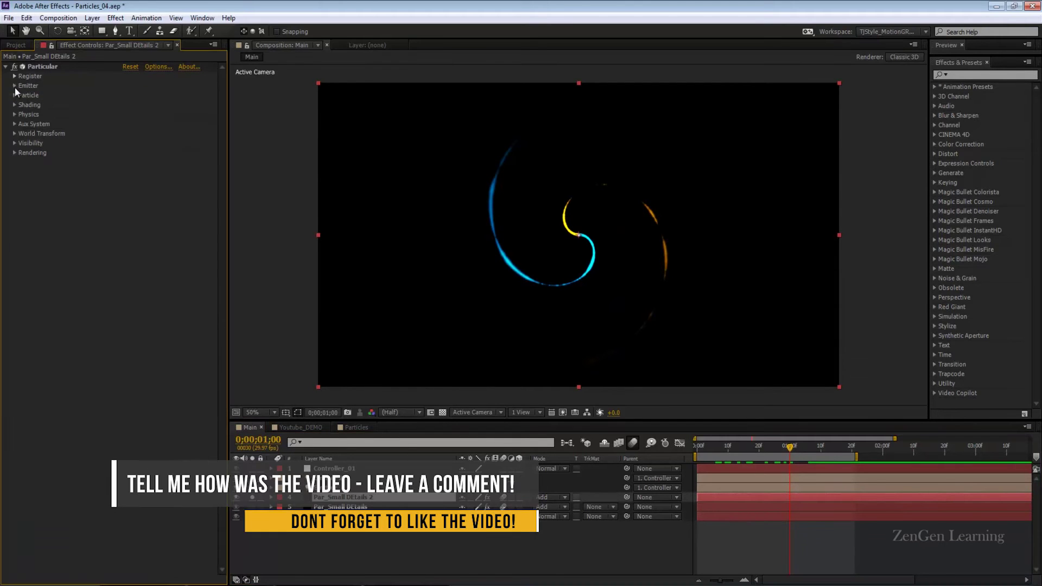
pyautogui.click(15, 95)
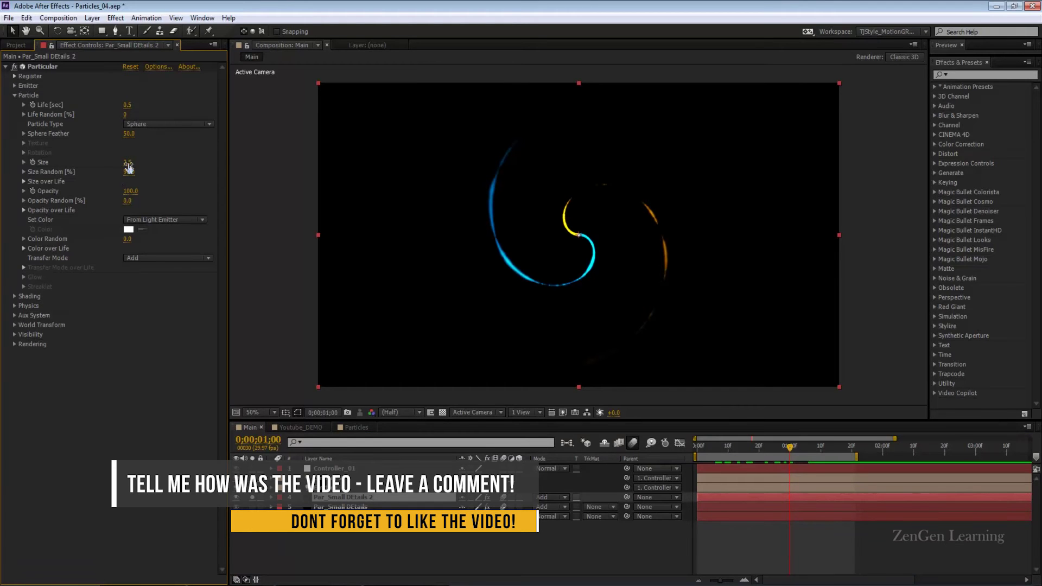
pyautogui.moveTo(129, 167); pyautogui.dragTo(199, 165)
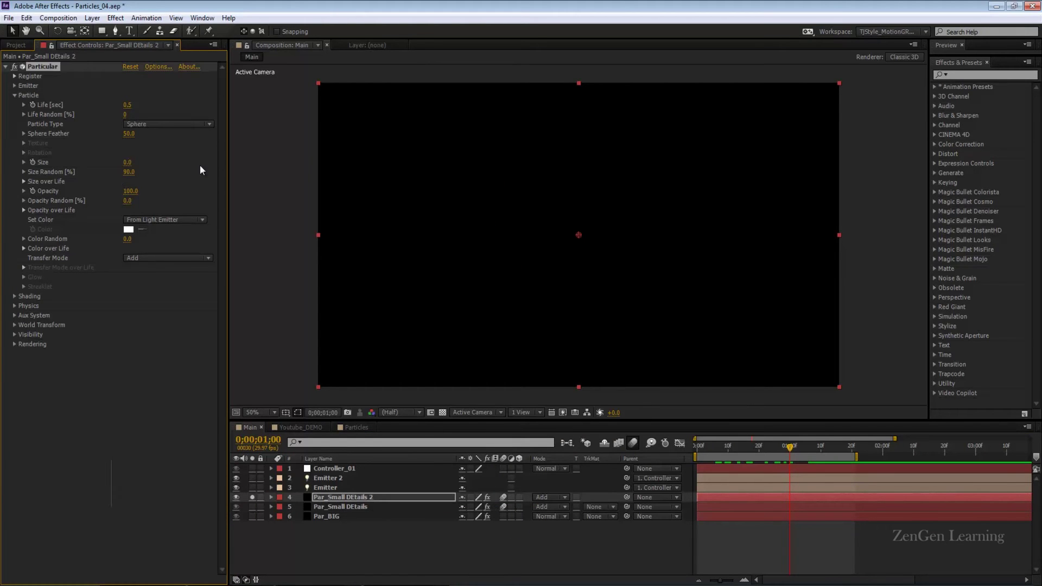
pyautogui.click(128, 172)
pyautogui.write('100')
pyautogui.press('Return')
# Set the Aux System to emit continuously at 450 particles per second
pyautogui.click(15, 96)
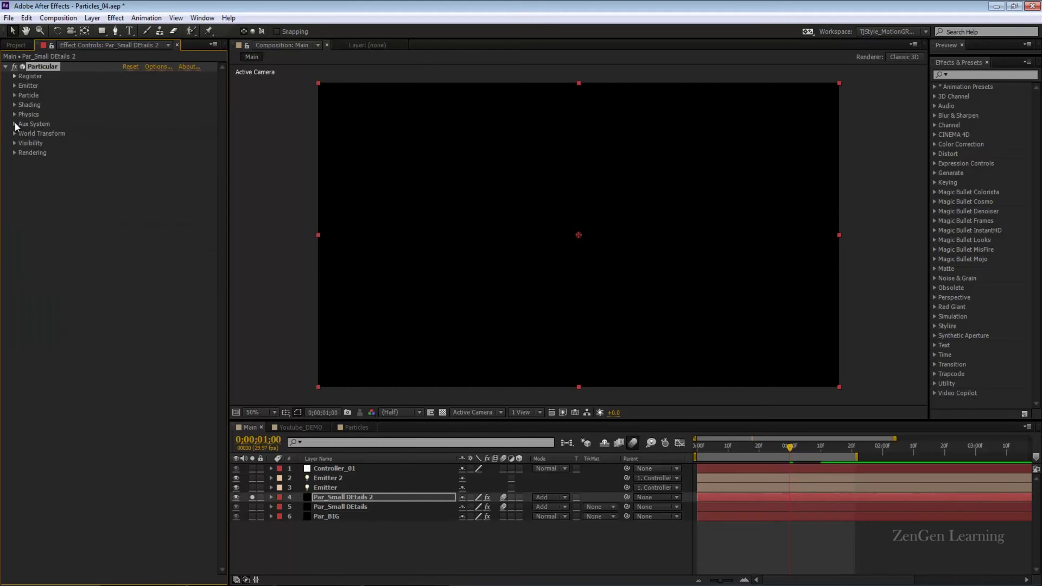
pyautogui.click(15, 124)
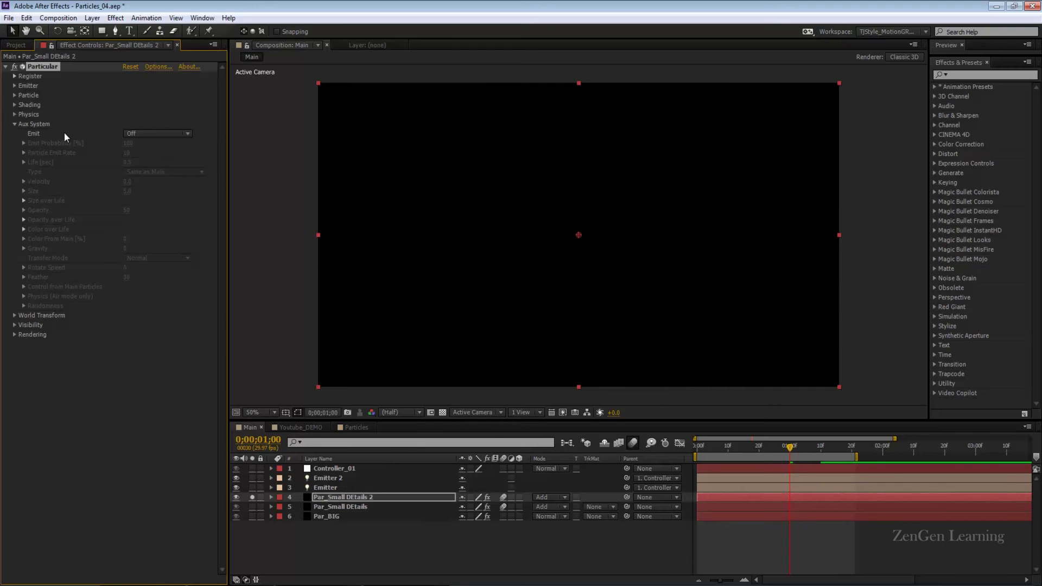
pyautogui.click(137, 133)
pyautogui.click(135, 173)
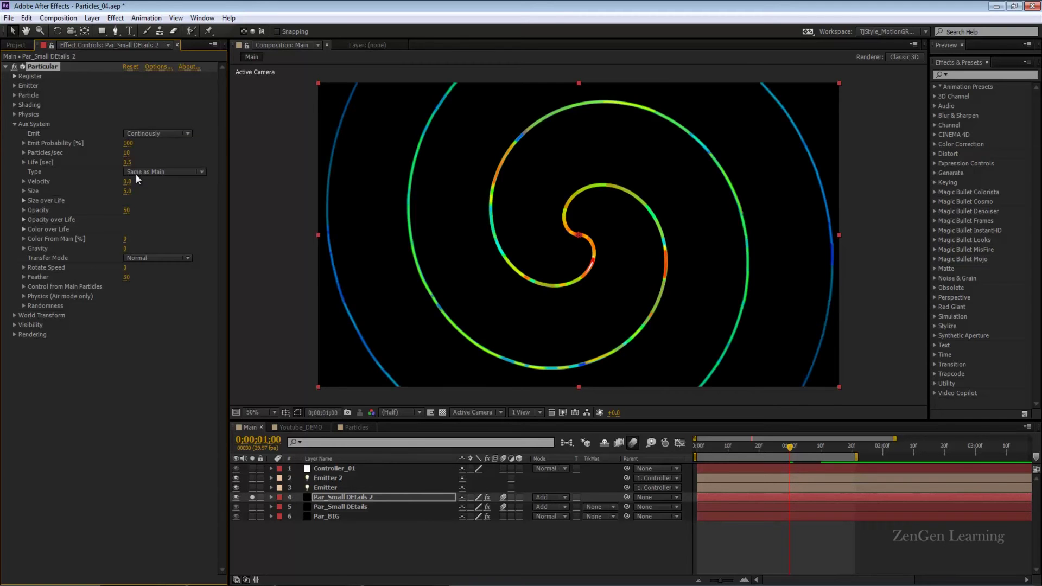
pyautogui.click(129, 143)
pyautogui.press('Tab')
pyautogui.write('450')
pyautogui.press('Return')
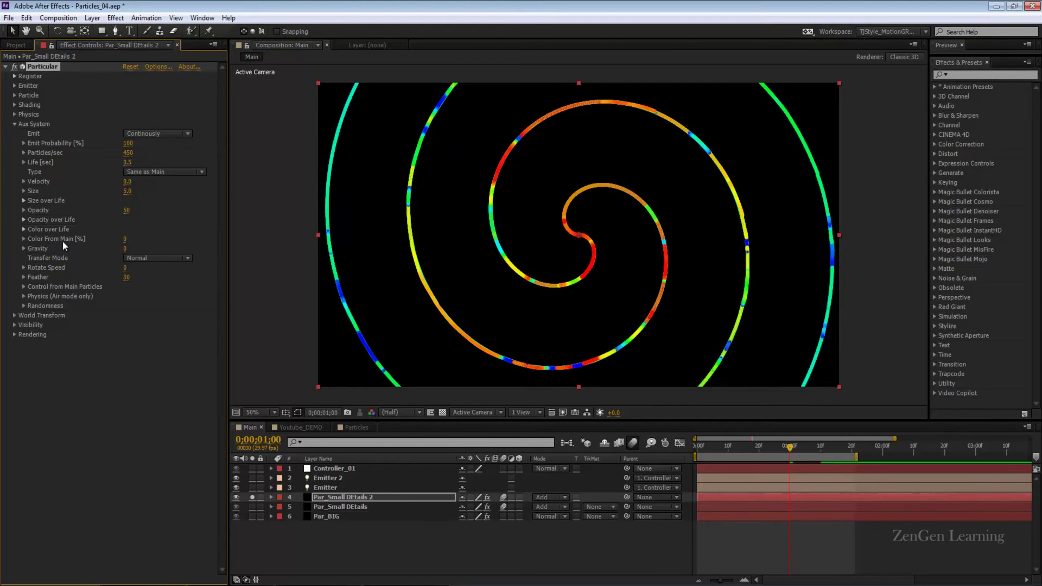
# Set aux Color From Main to 100 and Transfer Mode to Add, keeping opacity 50
pyautogui.click(126, 240)
pyautogui.write('100')
pyautogui.press('Return')
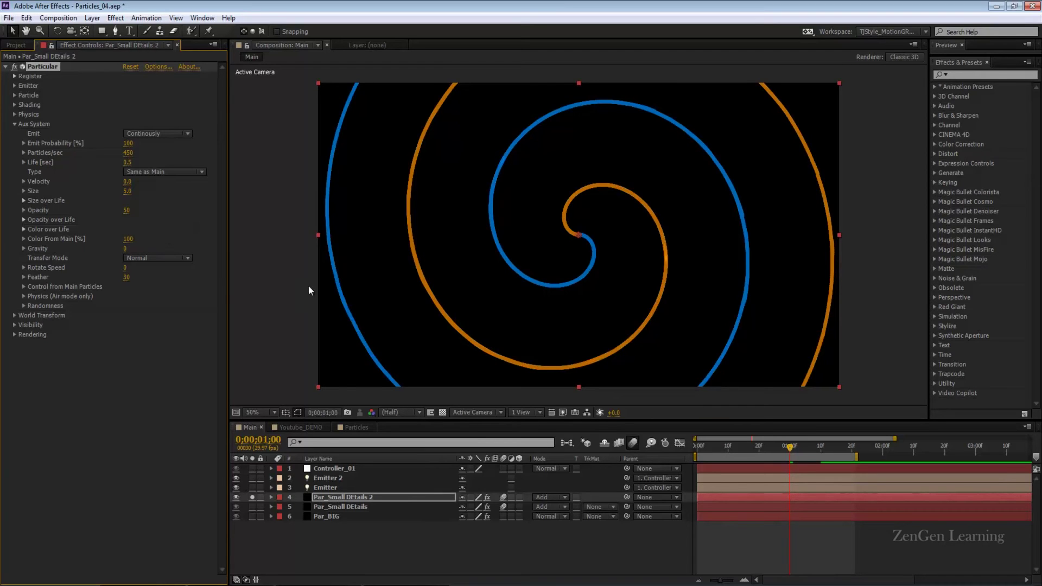
pyautogui.click(148, 259)
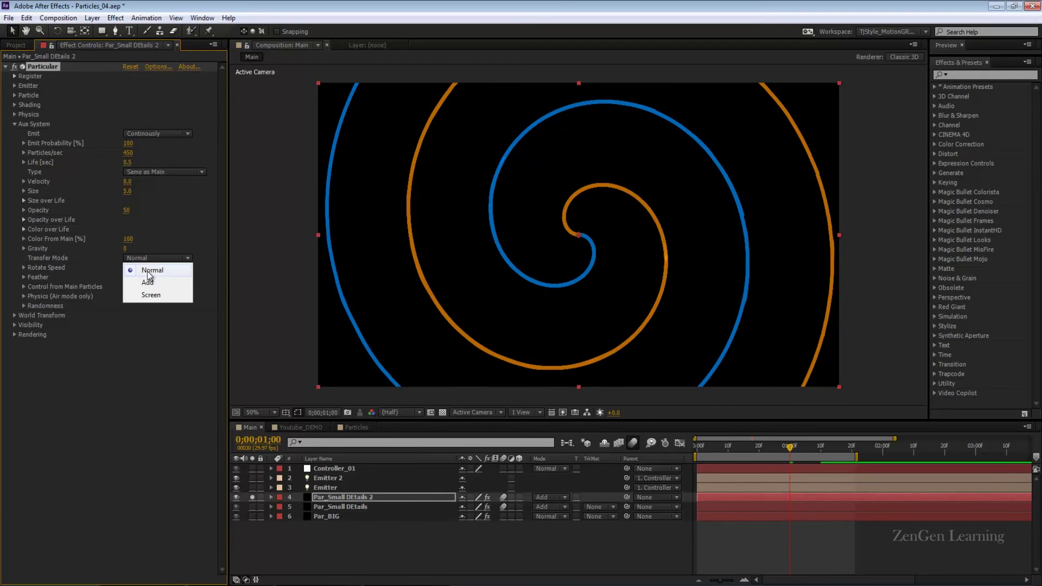
pyautogui.click(158, 282)
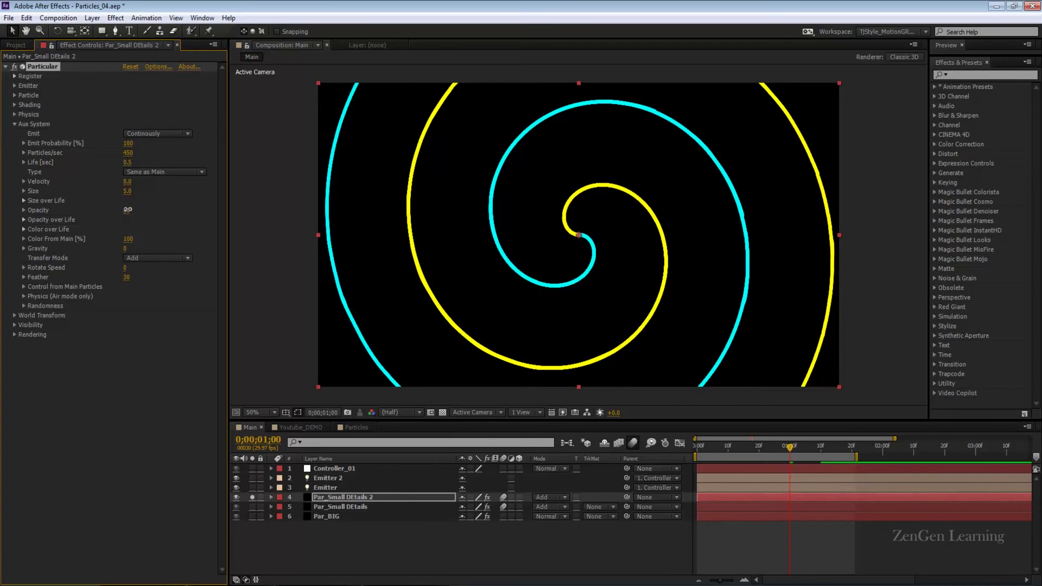
pyautogui.click(32, 235)
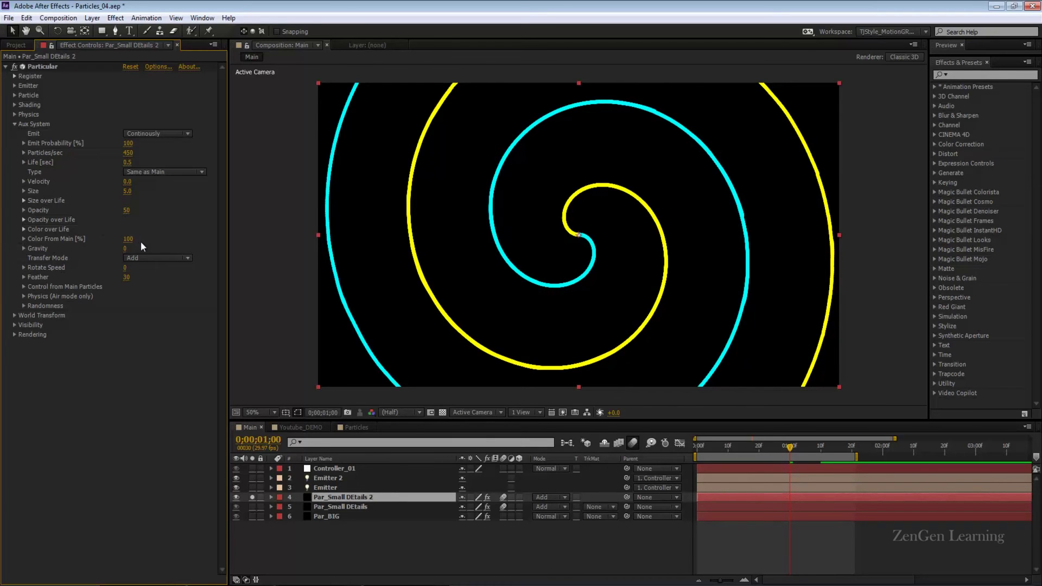
# Set the aux Physics Turbulence Position to 2500
pyautogui.click(24, 296)
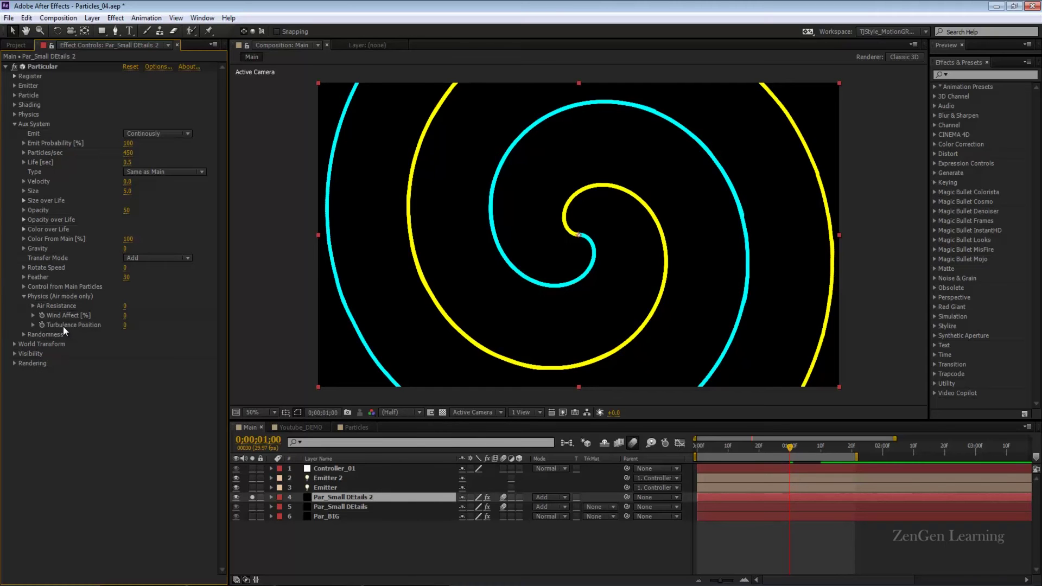
pyautogui.click(125, 325)
pyautogui.write('2500')
pyautogui.press('Return')
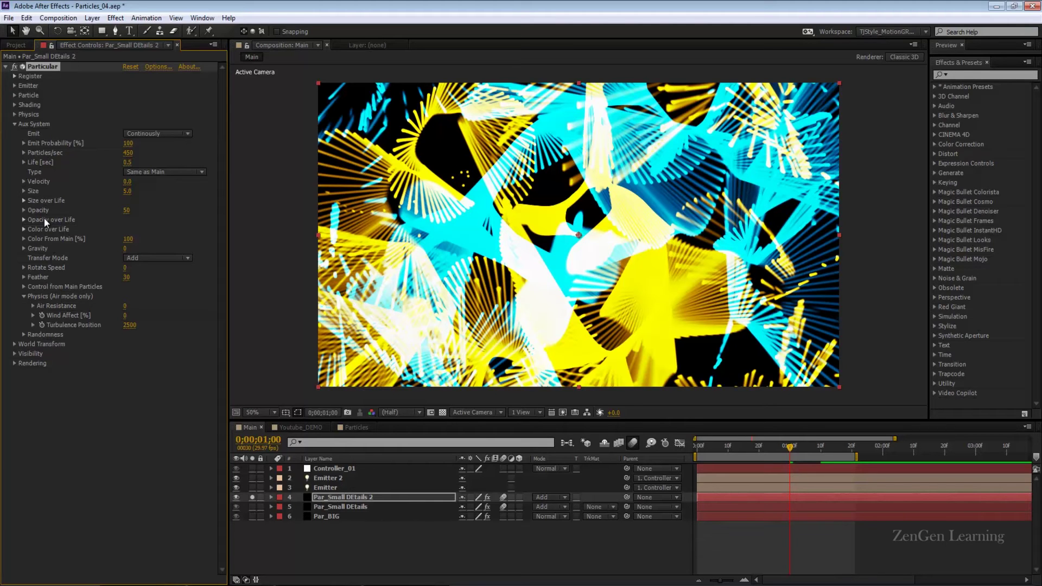
# Set aux Opacity to 5 and apply the descending Opacity over Life preset
pyautogui.click(129, 210)
pyautogui.write('5')
pyautogui.press('Return')
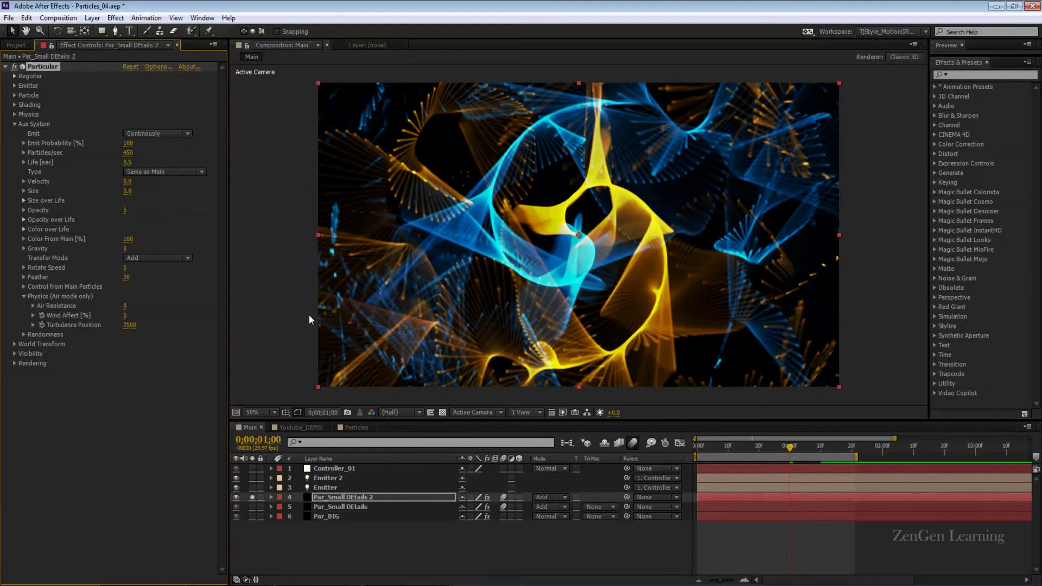
pyautogui.click(24, 219)
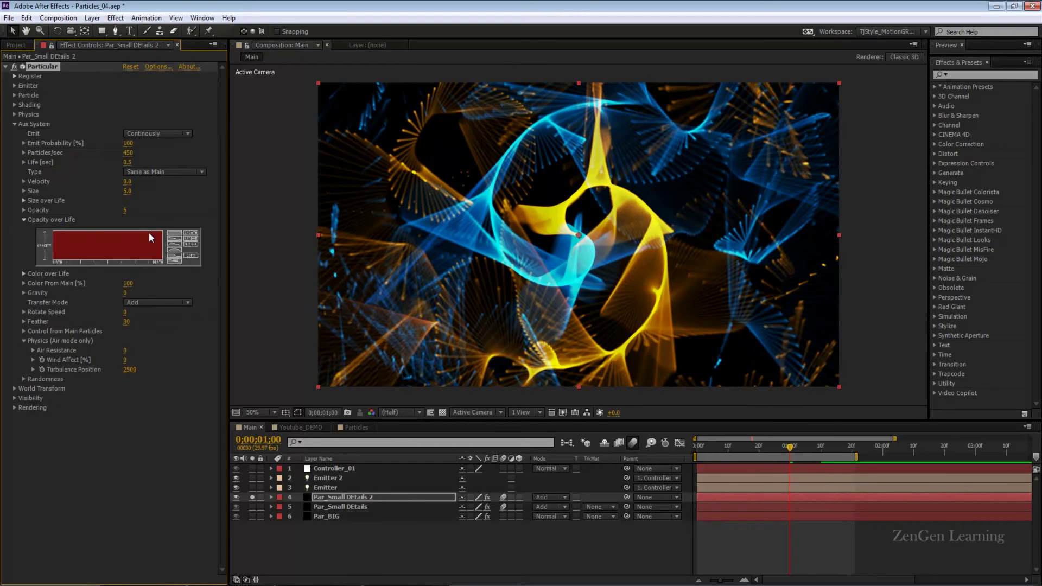
pyautogui.click(174, 238)
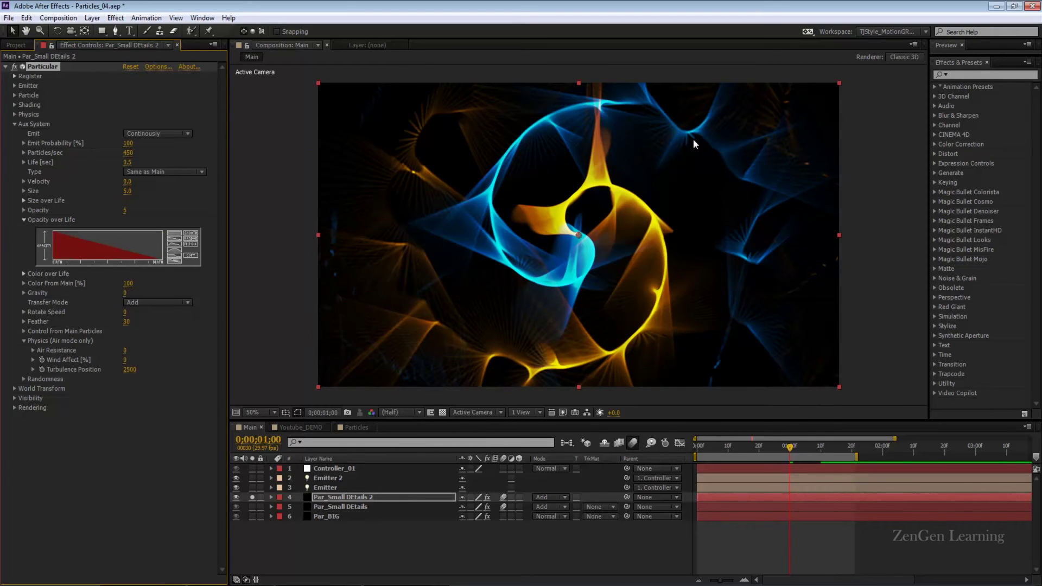
pyautogui.click(24, 220)
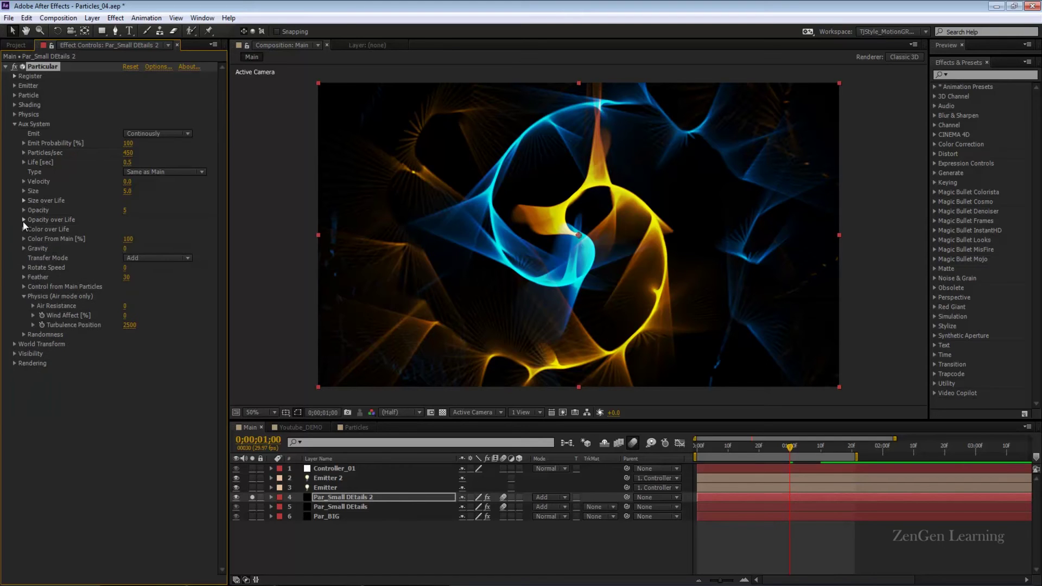
# RAM-preview Par_Small DEtails 2 and stop around frame 14
pyautogui.click(14, 123)
pyautogui.click(347, 498)
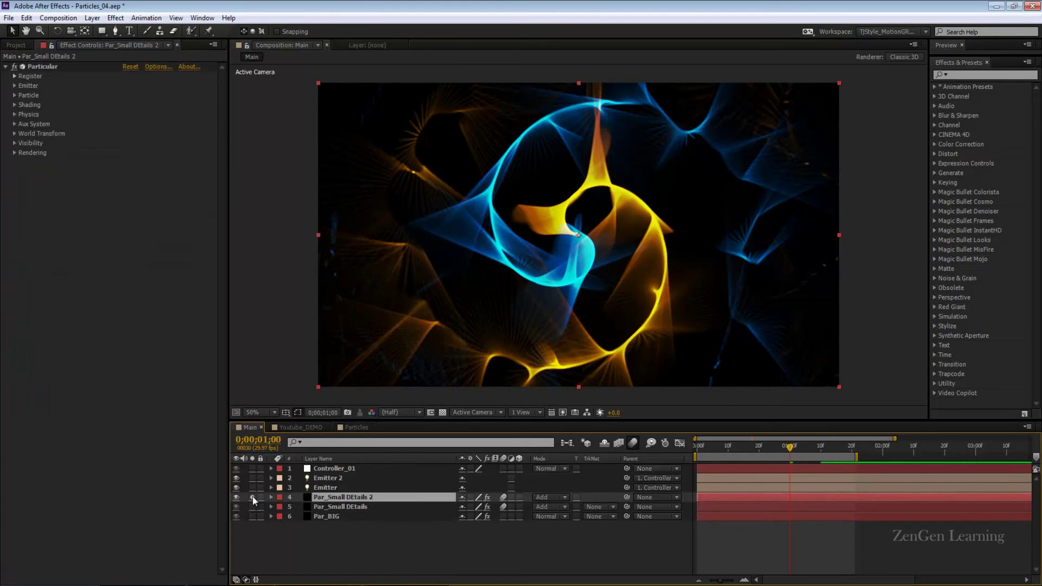
pyautogui.press('KP_0')
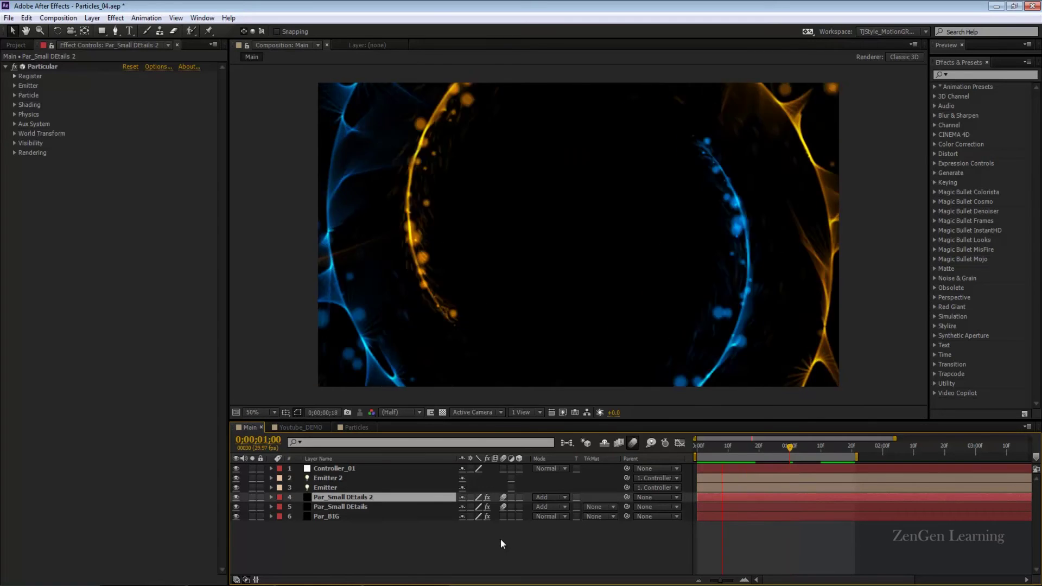
pyautogui.moveTo(741, 450)
pyautogui.mouseDown()
pyautogui.moveTo(730, 449)
pyautogui.moveTo(747, 453)
pyautogui.mouseUp()
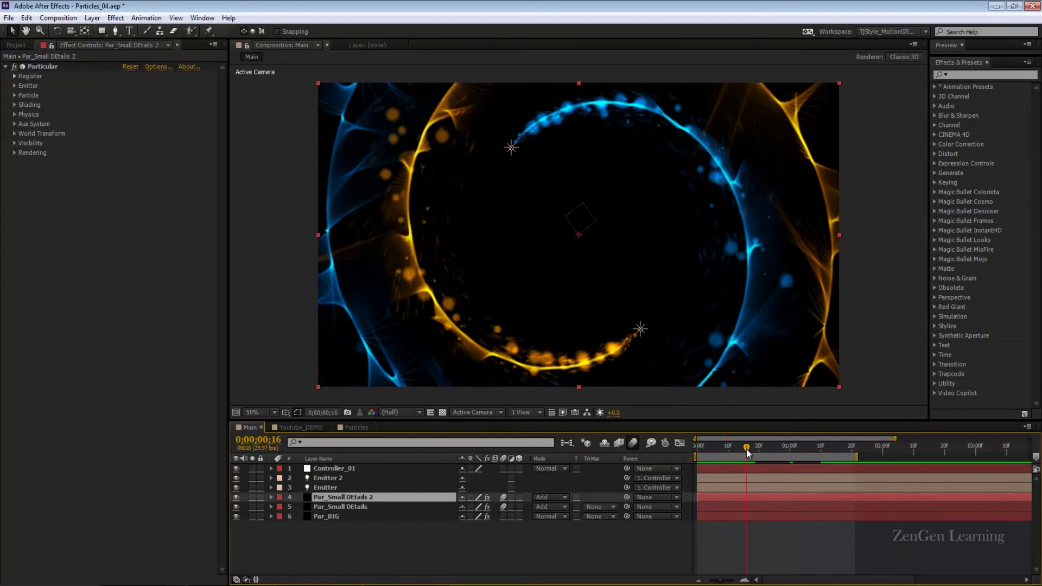
# Create a solid named O with Ctrl+Y, then delete it again
pyautogui.click(457, 530)
pyautogui.hotkey('ctrl', 'y')
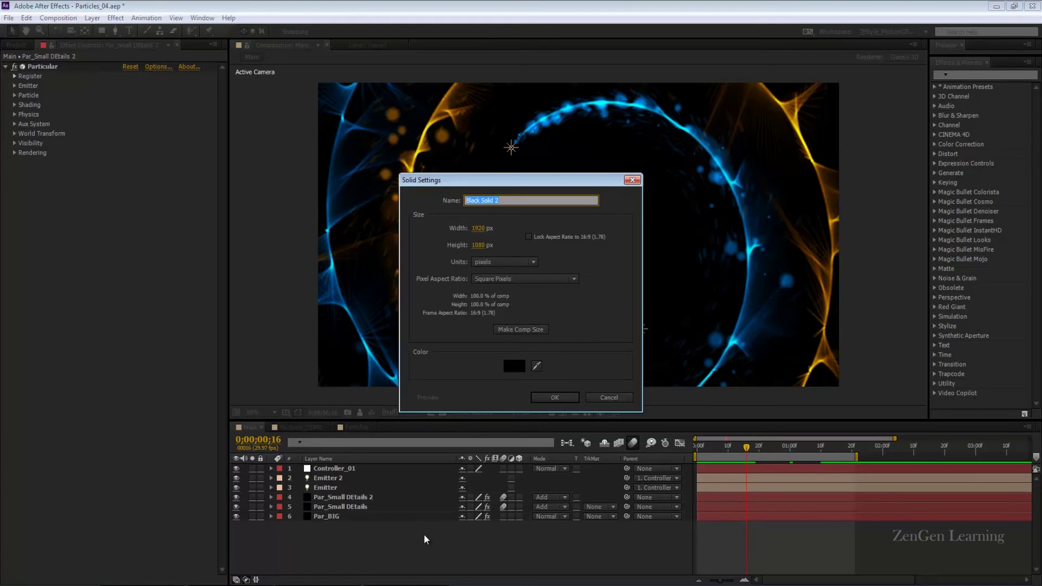
pyautogui.write('OF')
pyautogui.press('Return')
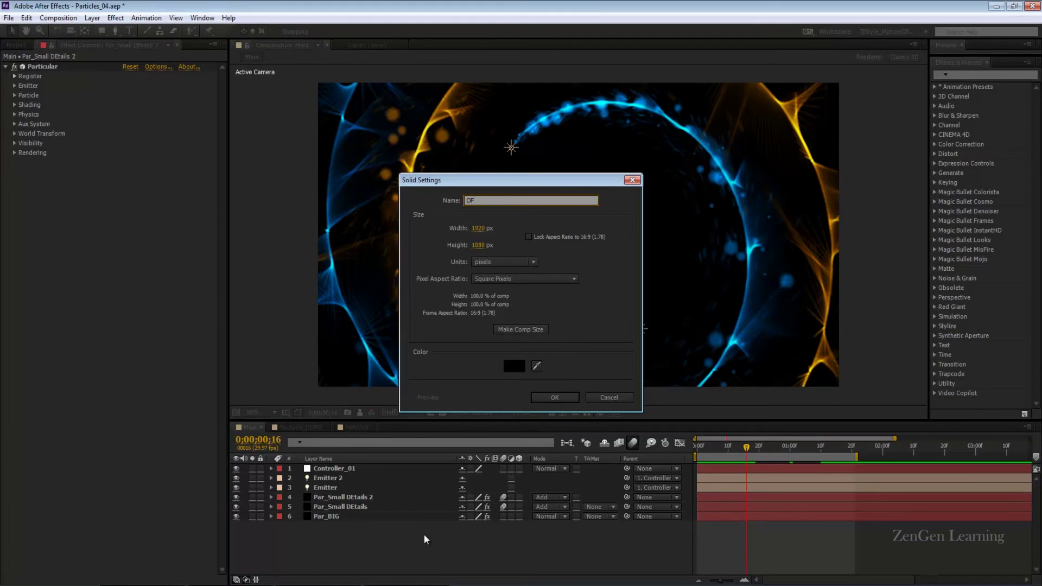
pyautogui.press('Delete')
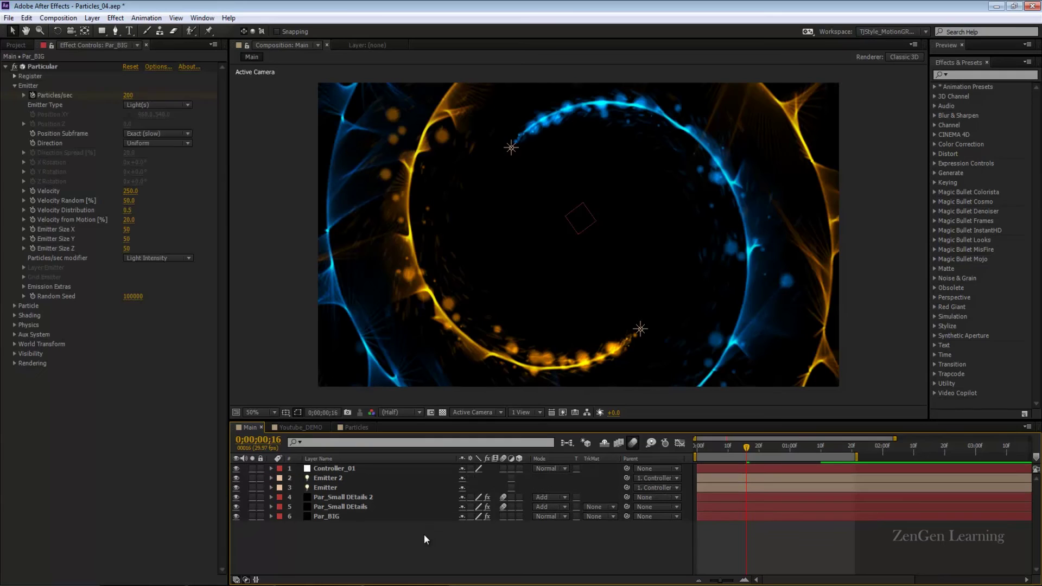
# Duplicate Emitter and Emitter 2 into Emitter 3 and 4, reorder them, and label them green
pyautogui.click(347, 486)
pyautogui.keyDown('shift'); pyautogui.click(348, 478); pyautogui.keyUp('shift')
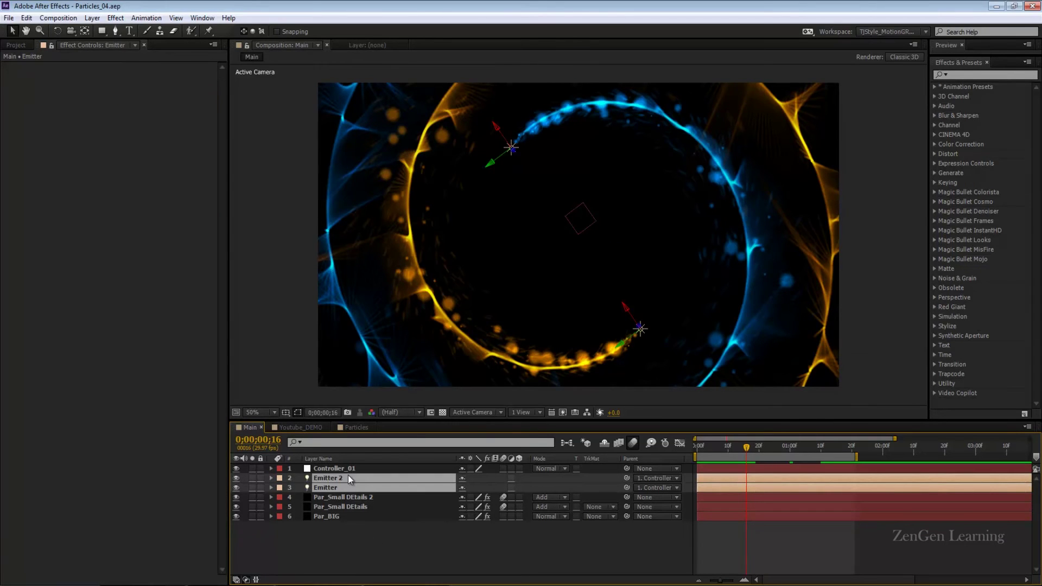
pyautogui.moveTo(354, 529); pyautogui.dragTo(347, 494)
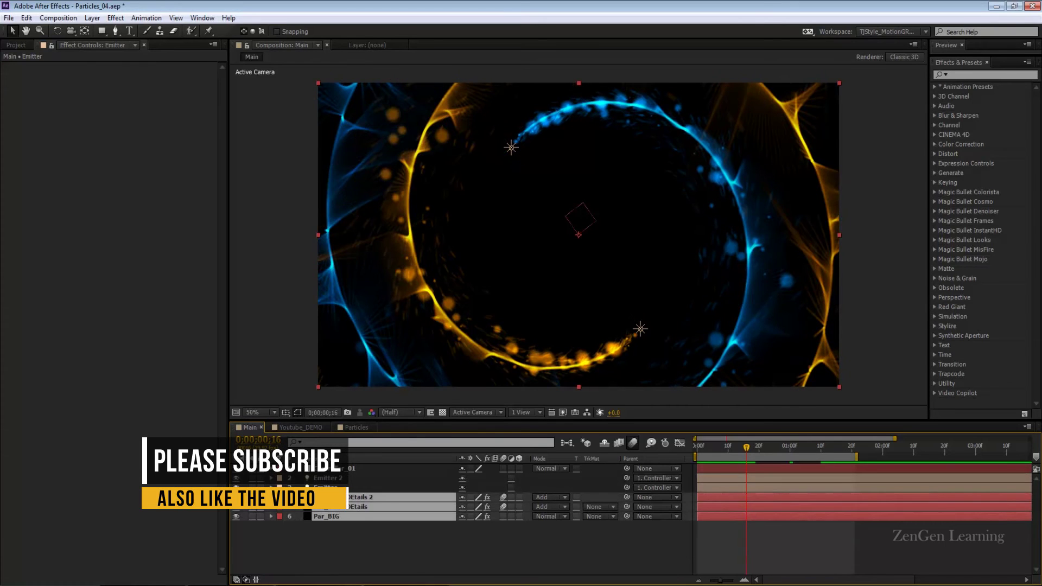
pyautogui.click(343, 487)
pyautogui.keyDown('shift'); pyautogui.click(341, 479); pyautogui.keyUp('shift')
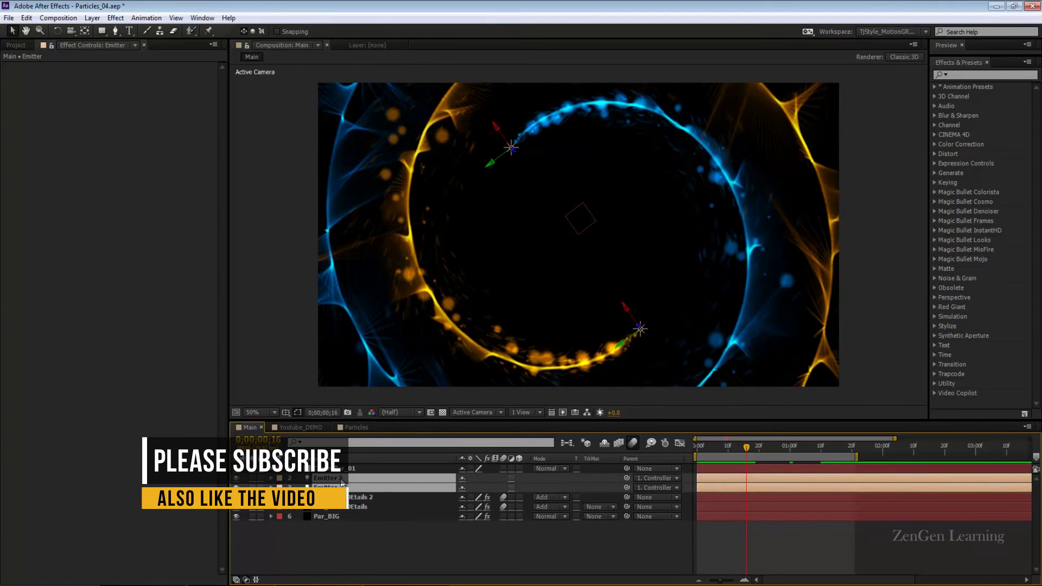
pyautogui.hotkey('ctrl', 'd')
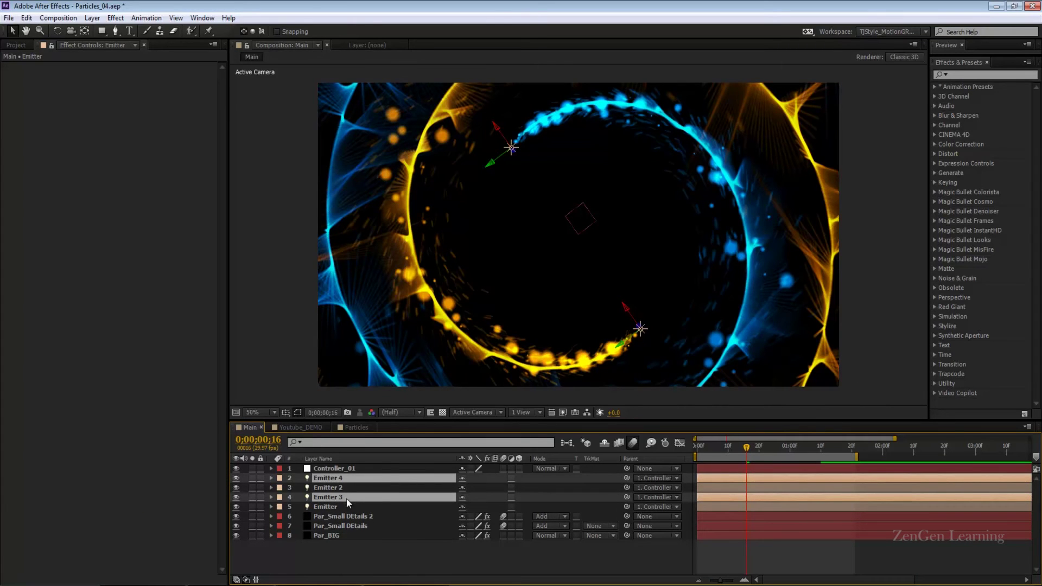
pyautogui.moveTo(348, 502); pyautogui.dragTo(345, 486)
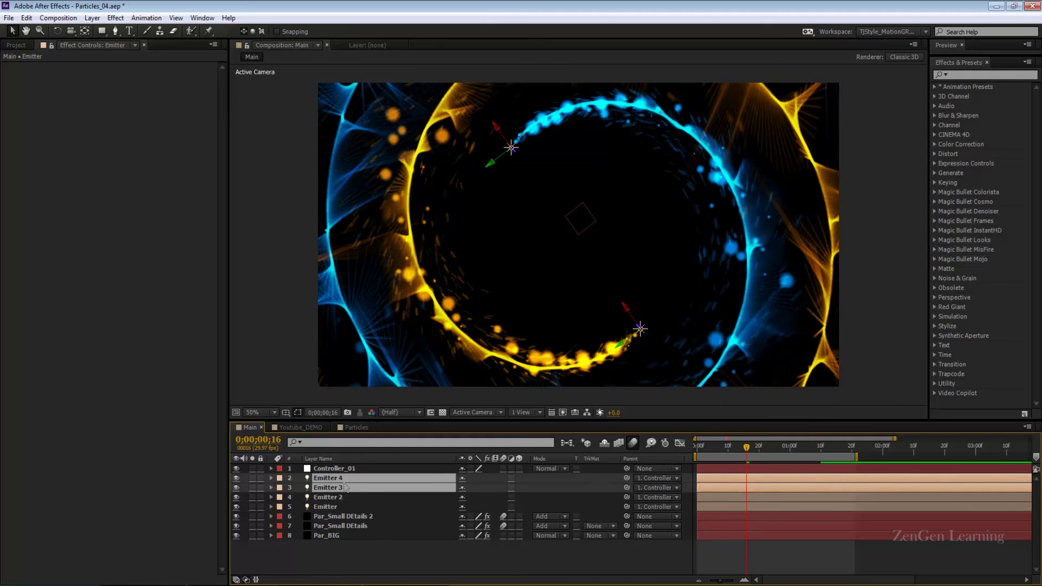
pyautogui.click(279, 487)
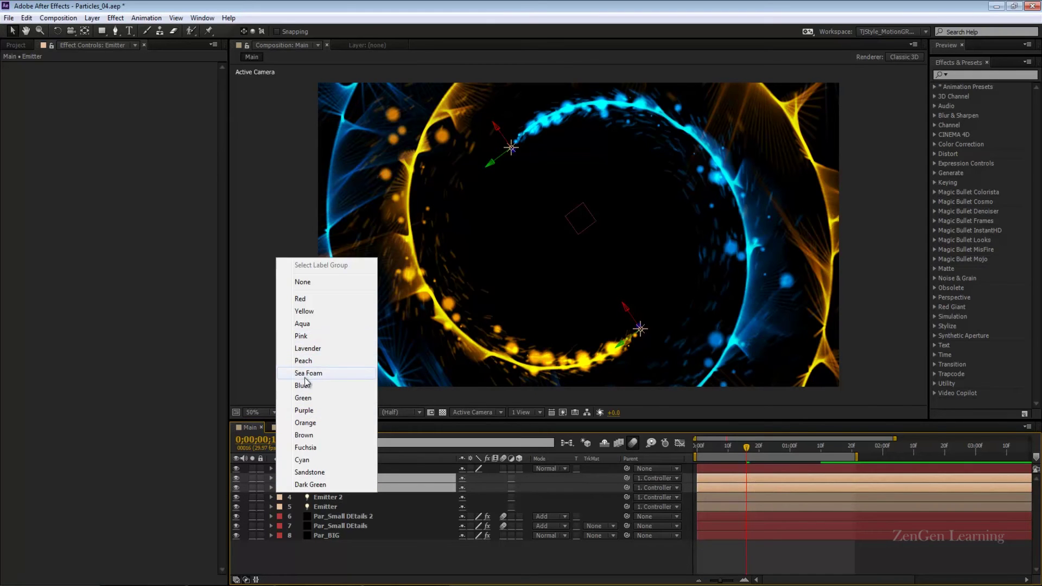
pyautogui.click(304, 399)
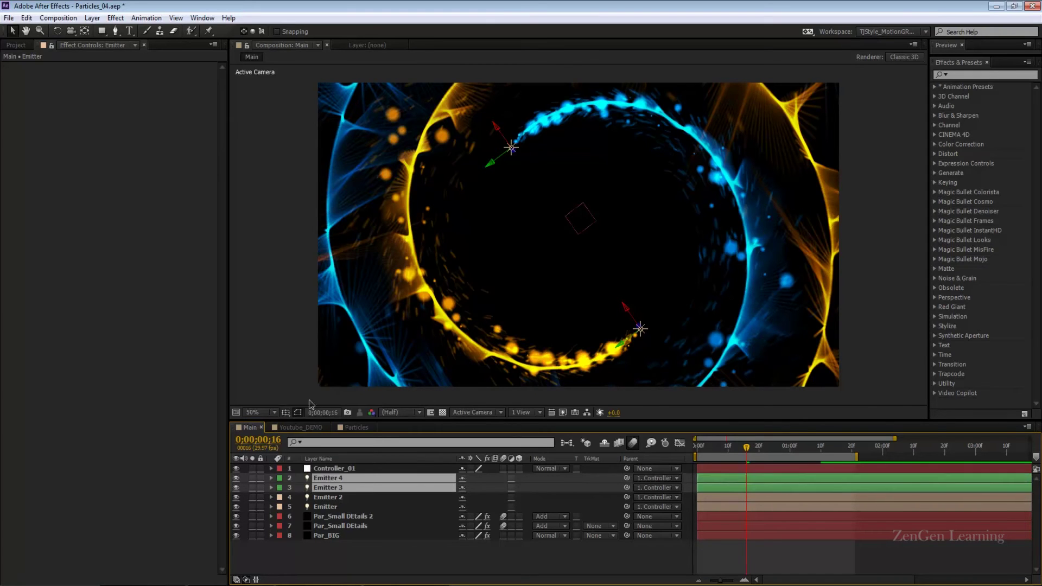
# Duplicate Controller_01 as Controller_02 and parent Emitter 3 and Emitter 4 to it
pyautogui.click(336, 469)
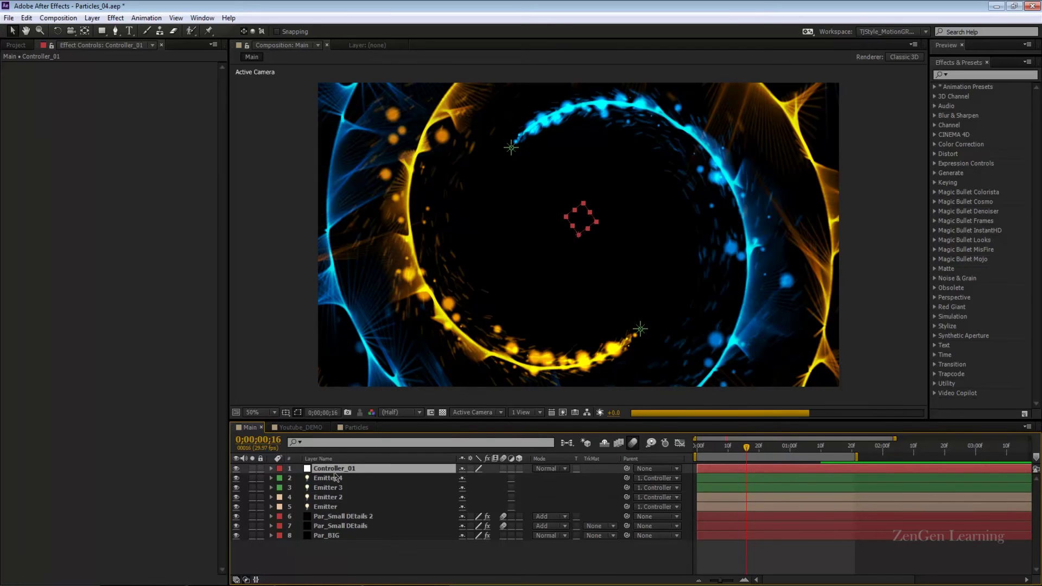
pyautogui.hotkey('ctrl', 'd')
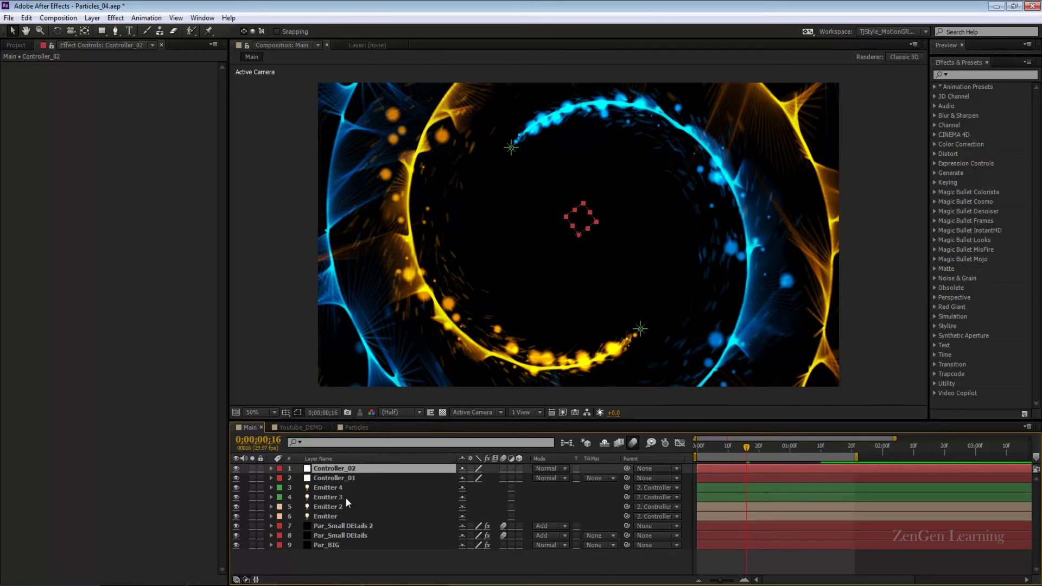
pyautogui.click(336, 487)
pyautogui.keyDown('shift'); pyautogui.click(334, 498); pyautogui.keyUp('shift')
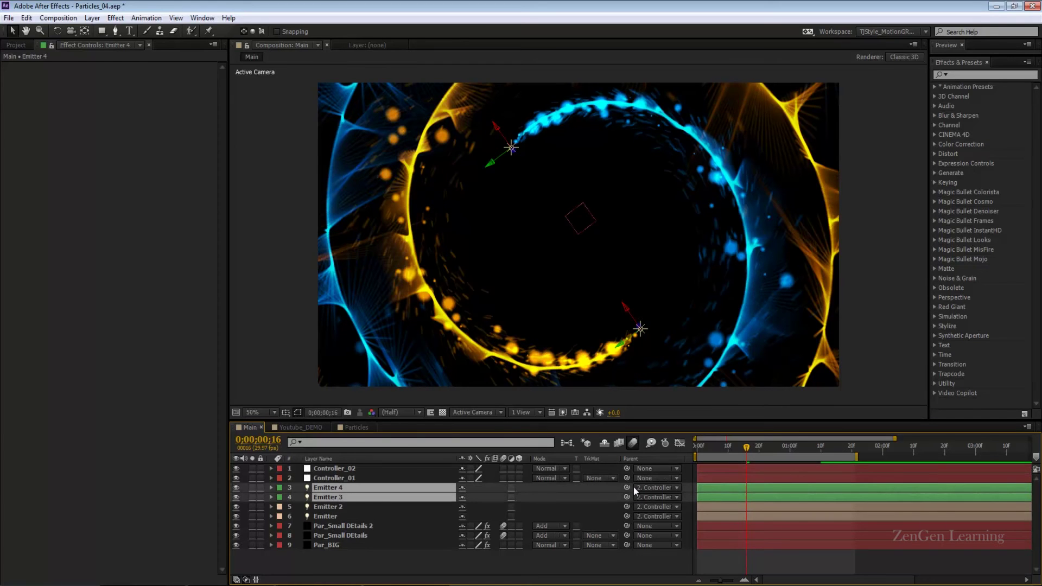
pyautogui.moveTo(627, 489); pyautogui.dragTo(338, 467)
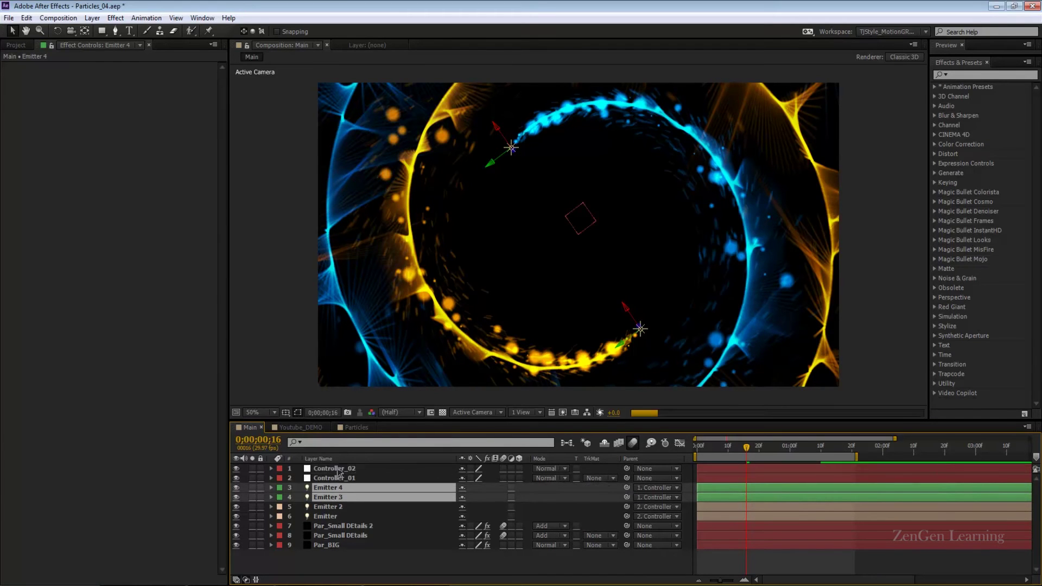
pyautogui.click(339, 468)
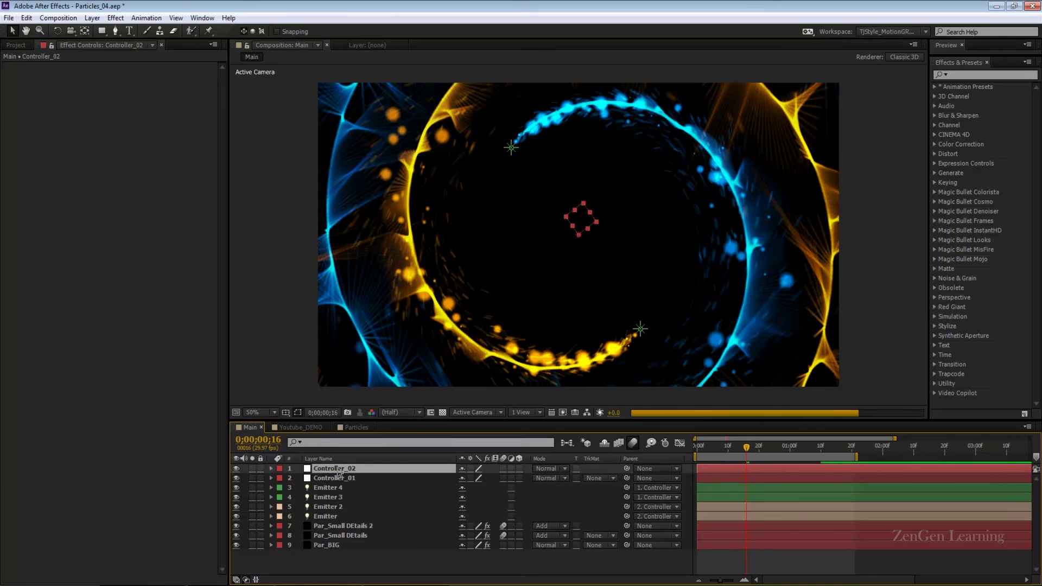
# At frame 0, set Controller_02's Scale keyframe to 100% and Rotation to -2x
pyautogui.press('u')
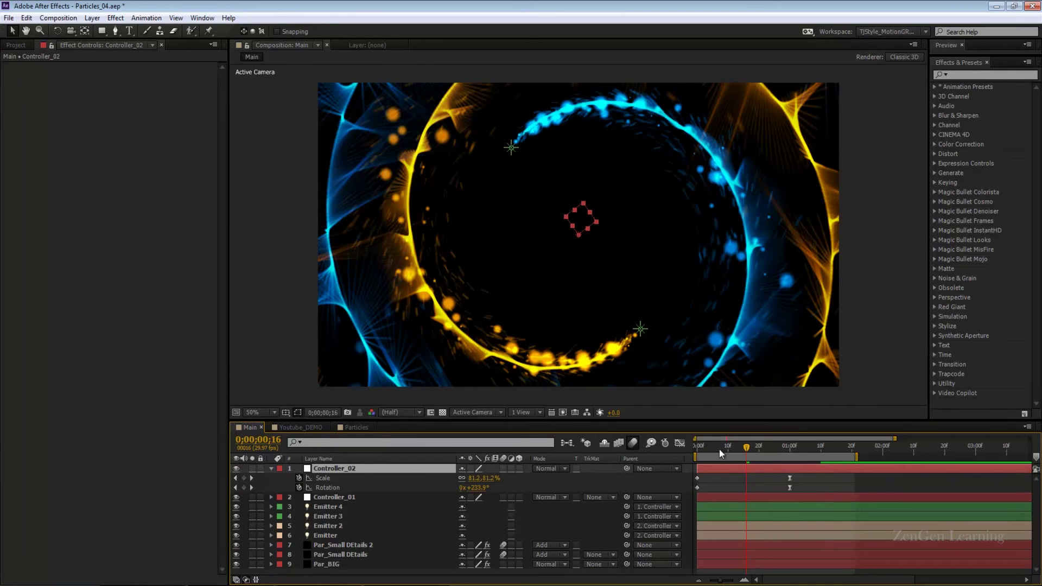
pyautogui.click(695, 447)
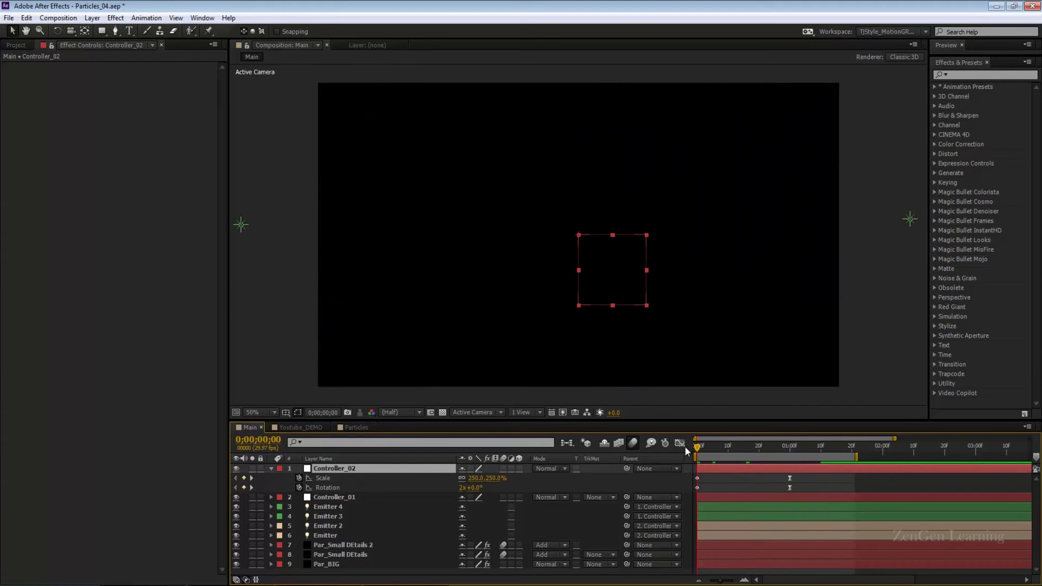
pyautogui.click(476, 478)
pyautogui.write('100')
pyautogui.press('Return')
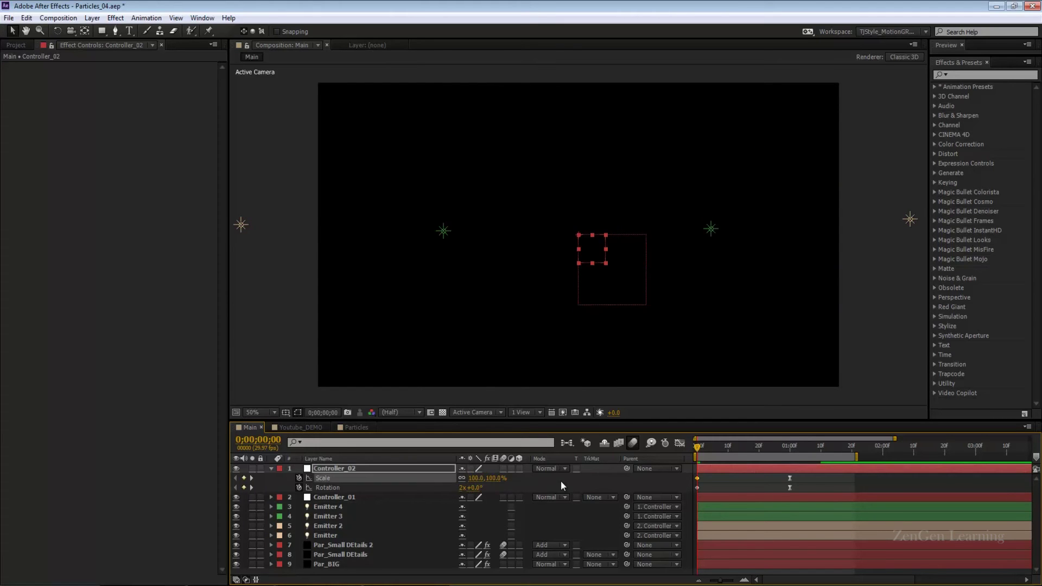
pyautogui.click(460, 487)
pyautogui.write('-2')
pyautogui.press('Return')
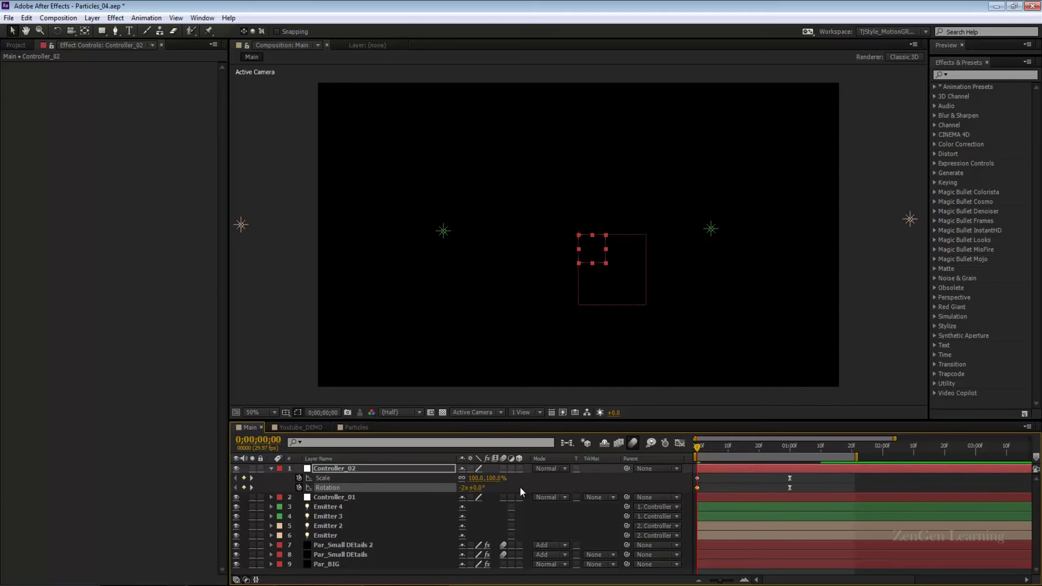
# RAM-preview with motion blur off, inspect frame 23, and compare against the Particles composition
pyautogui.press('KP_0')
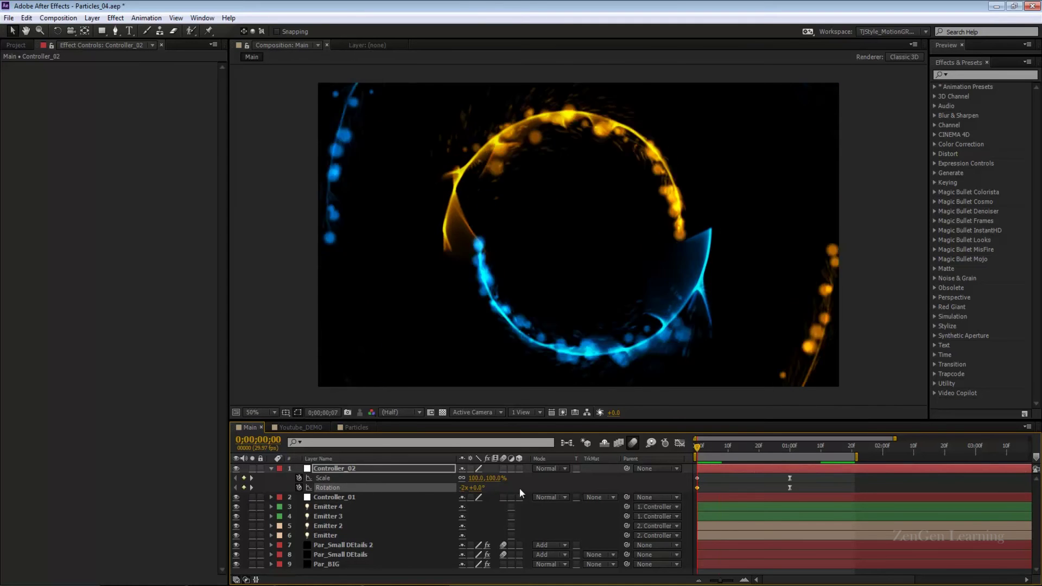
pyautogui.press('space')
pyautogui.click(633, 442)
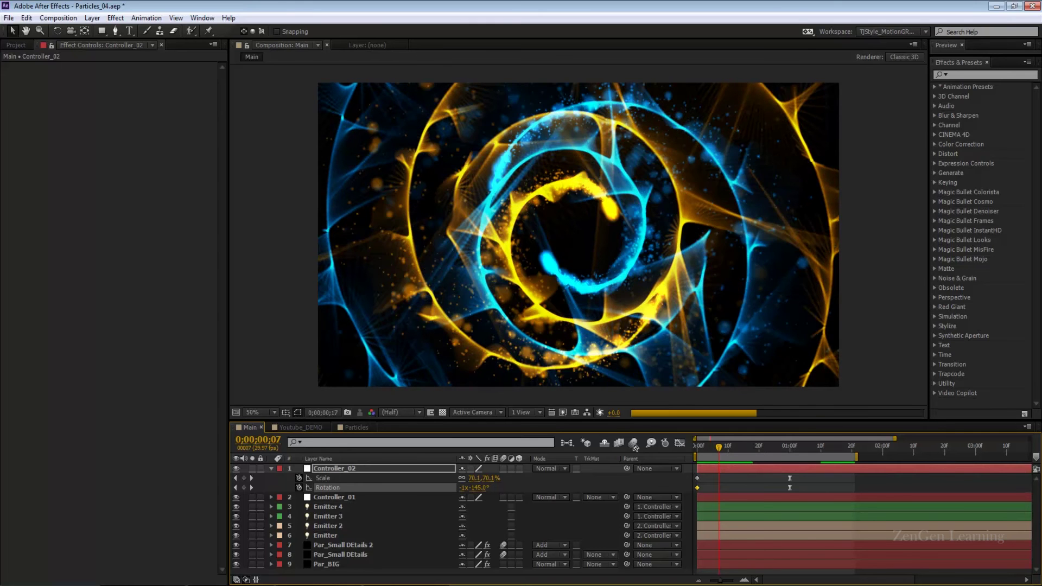
pyautogui.press('space')
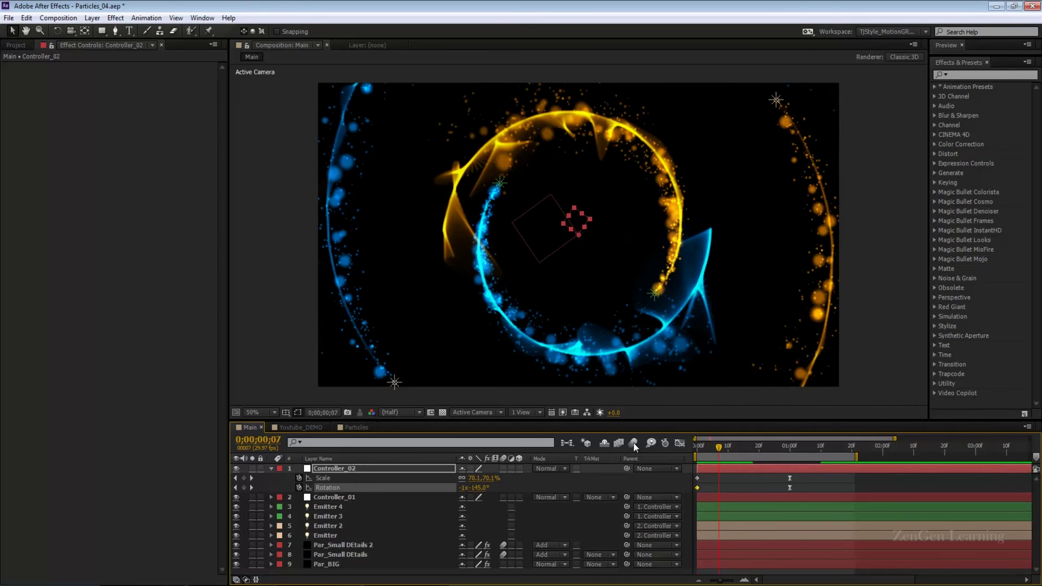
pyautogui.moveTo(741, 442); pyautogui.dragTo(768, 446)
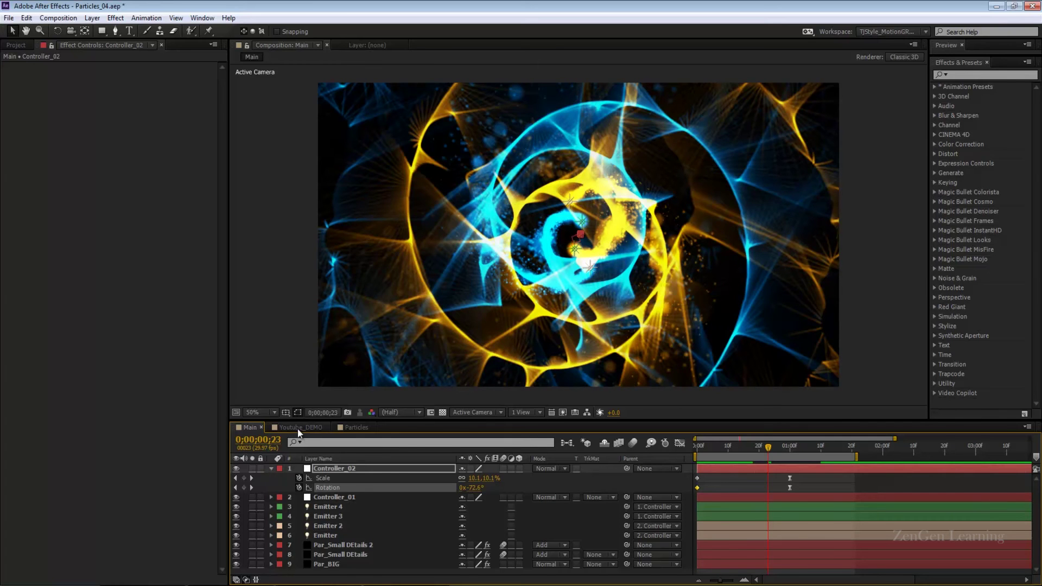
pyautogui.click(351, 427)
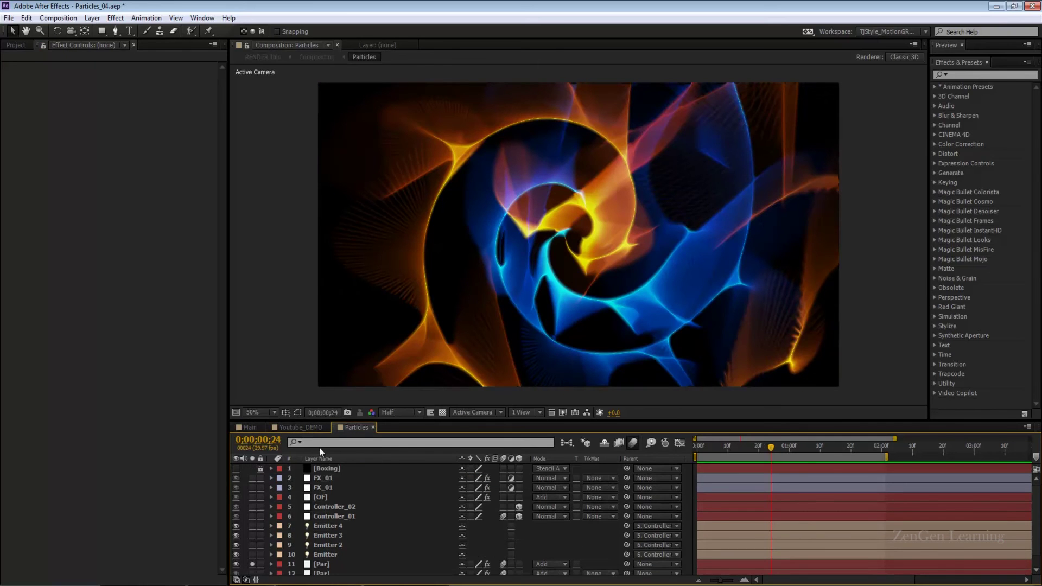
pyautogui.click(247, 428)
pyautogui.click(270, 469)
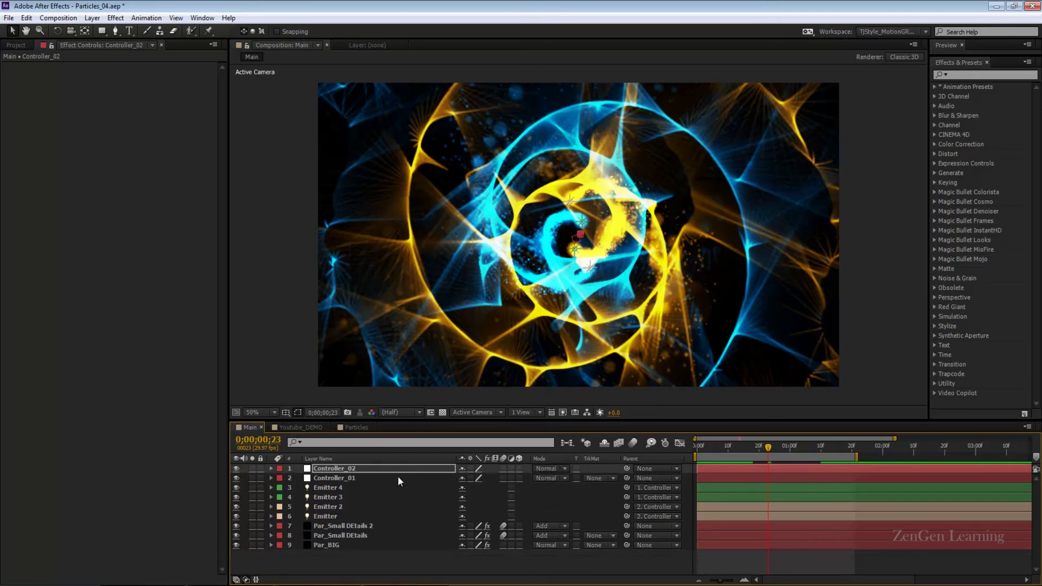
pyautogui.click(347, 558)
# Create a solid named OF, apply Video Copilot's Optical Flares, and open its Options editor
pyautogui.hotkey('ctrl', 'y')
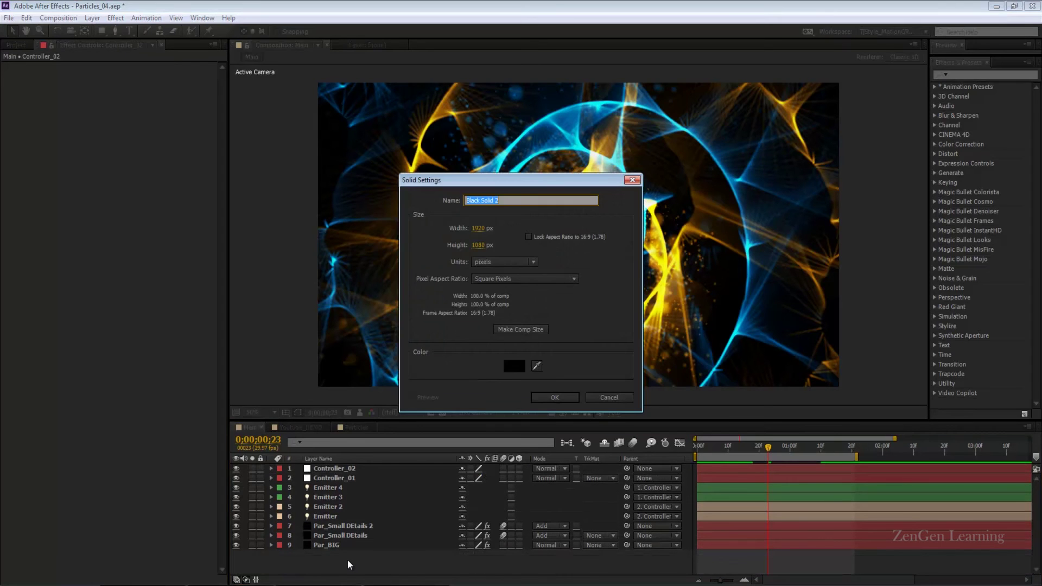
pyautogui.write('OF')
pyautogui.press('Return')
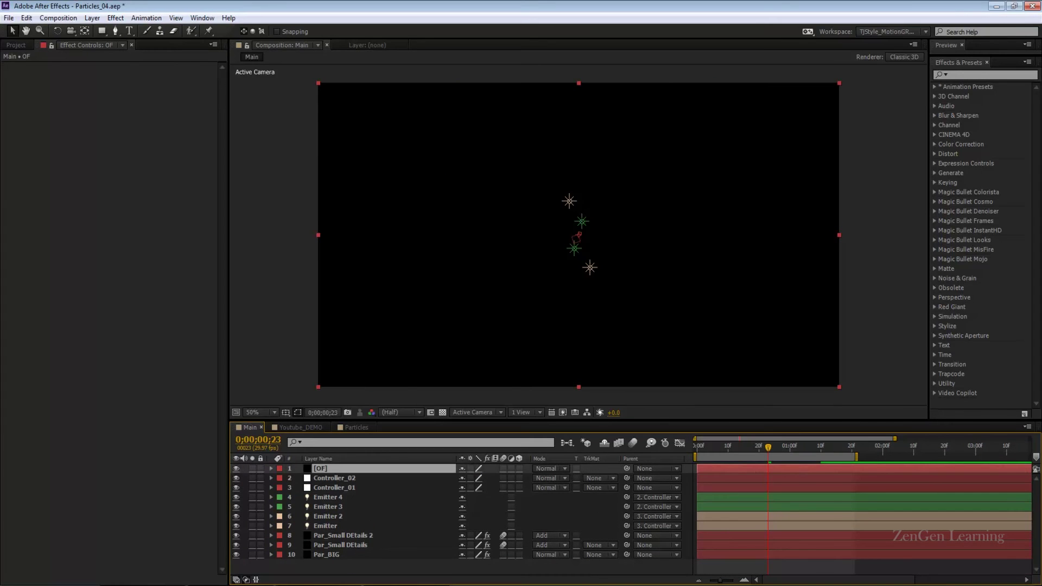
pyautogui.click(933, 392)
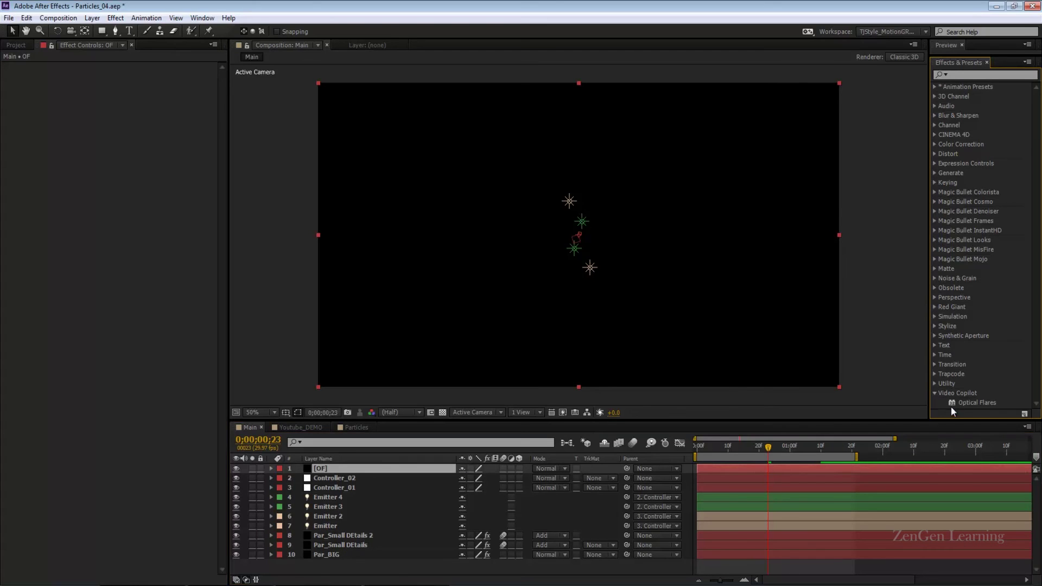
pyautogui.click(964, 399)
pyautogui.moveTo(363, 464); pyautogui.dragTo(357, 466)
pyautogui.click(156, 66)
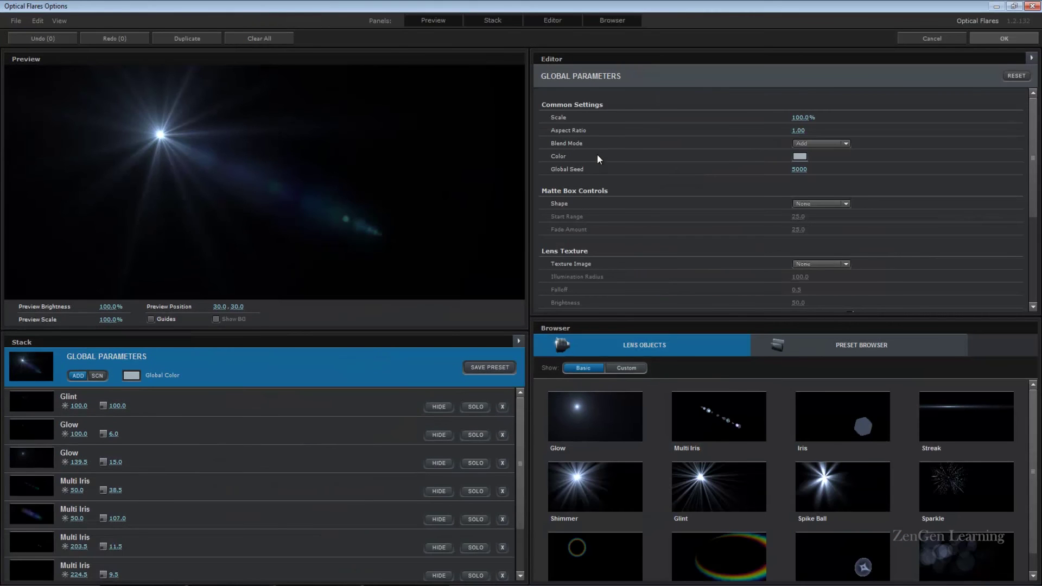
# Replace the default flare with only a Glow and a Streak, and apply it to the OF layer
pyautogui.click(260, 38)
pyautogui.click(481, 307)
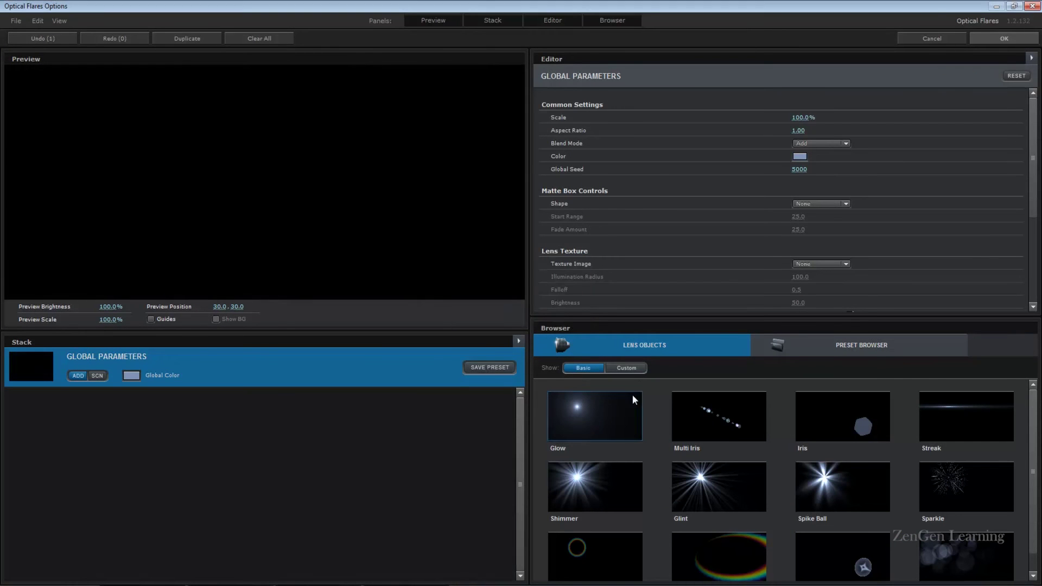
pyautogui.click(601, 415)
pyautogui.click(965, 416)
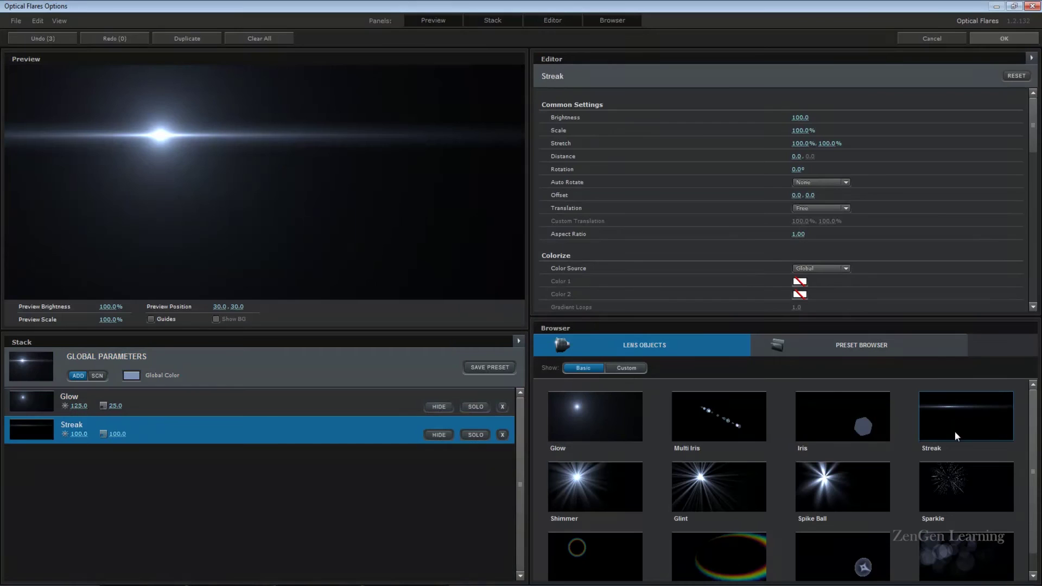
pyautogui.click(1004, 38)
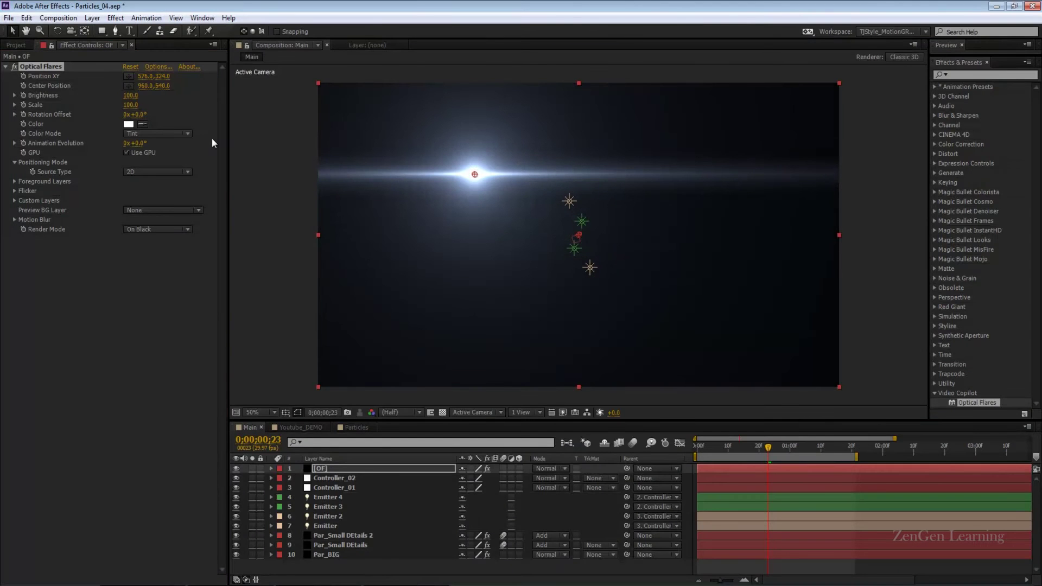
# Set the flare's Brightness and Scale to 50 and make the flares follow the scene lights
pyautogui.click(131, 96)
pyautogui.write('50')
pyautogui.press('Tab')
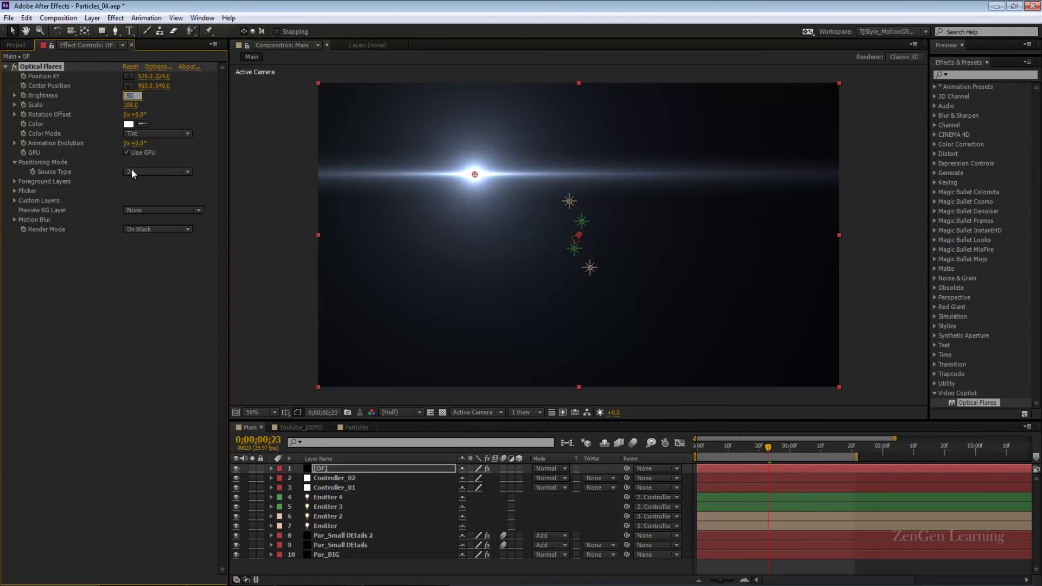
pyautogui.write('50')
pyautogui.press('Return')
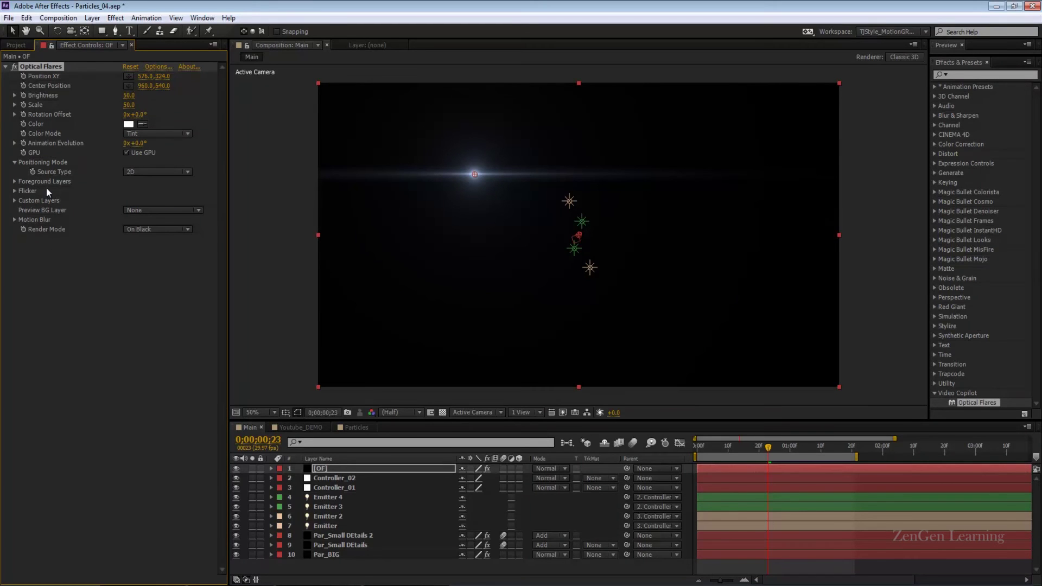
pyautogui.click(133, 171)
pyautogui.click(159, 207)
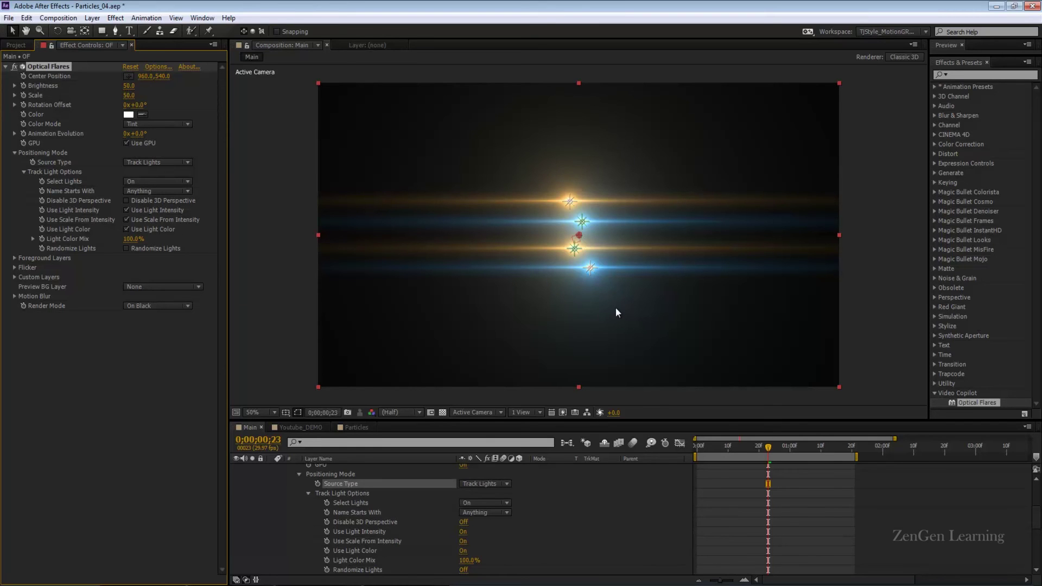
# Set the OF layer's blend mode to Add and check the comp zoomed out
pyautogui.scroll(5, 559, 485)
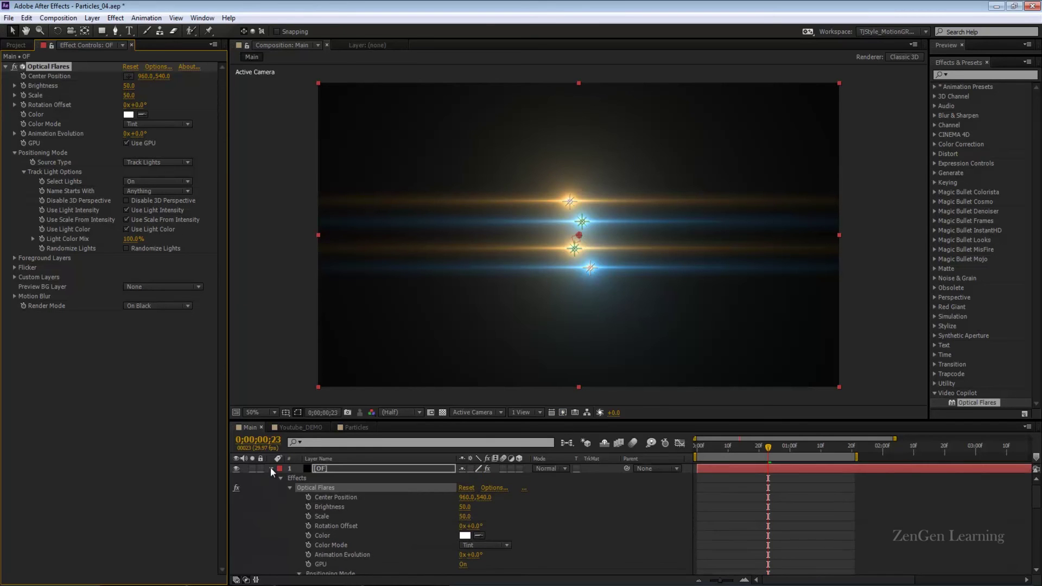
pyautogui.click(270, 469)
pyautogui.click(558, 469)
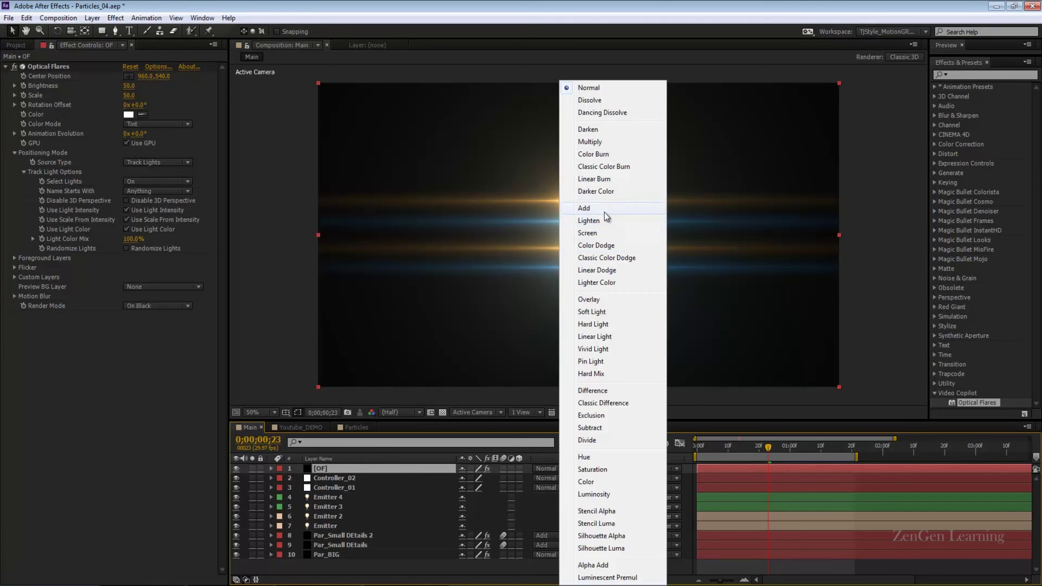
pyautogui.click(604, 211)
pyautogui.press(',')
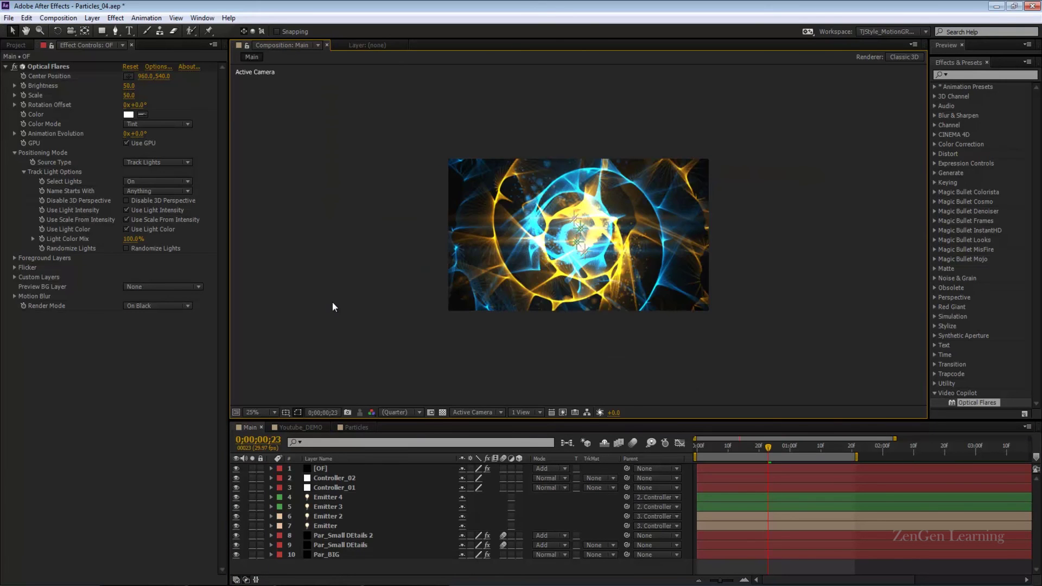
pyautogui.press('.')
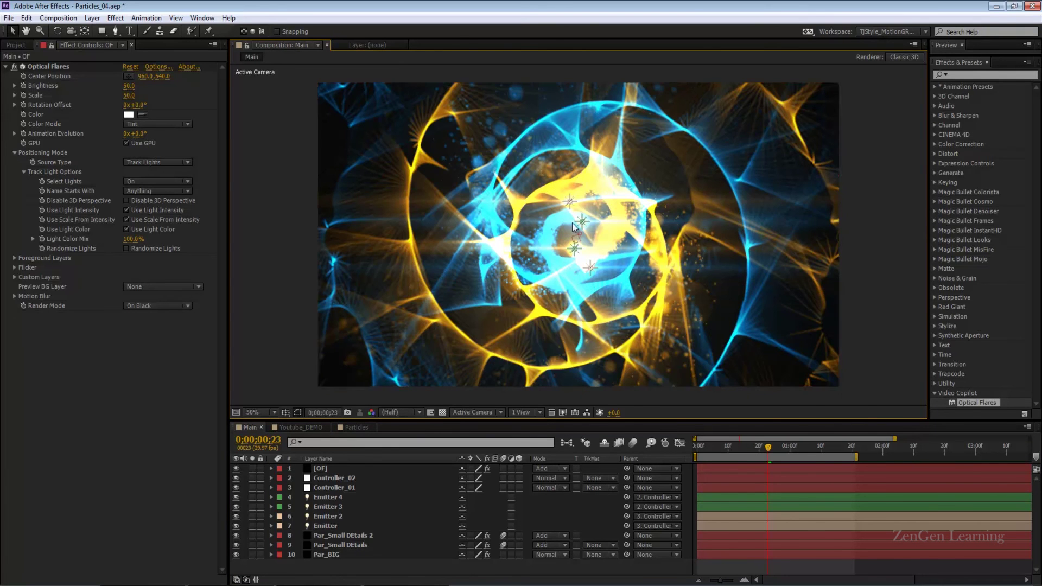
# Change the Emitter light's colour to a deep orange, #B84100
pyautogui.click(431, 412)
pyautogui.doubleClick(341, 516)
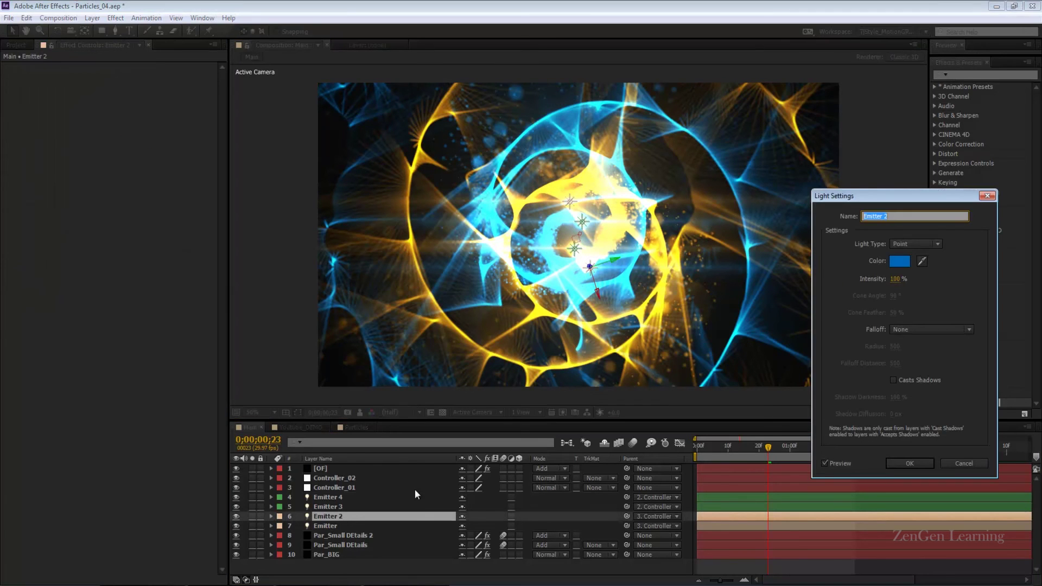
pyautogui.click(963, 462)
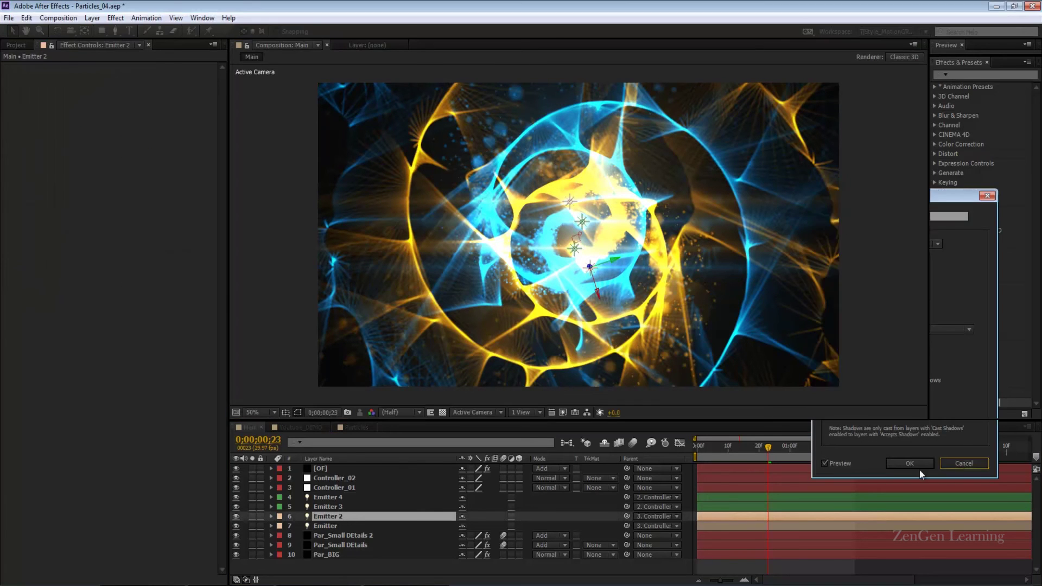
pyautogui.doubleClick(333, 525)
pyautogui.click(906, 264)
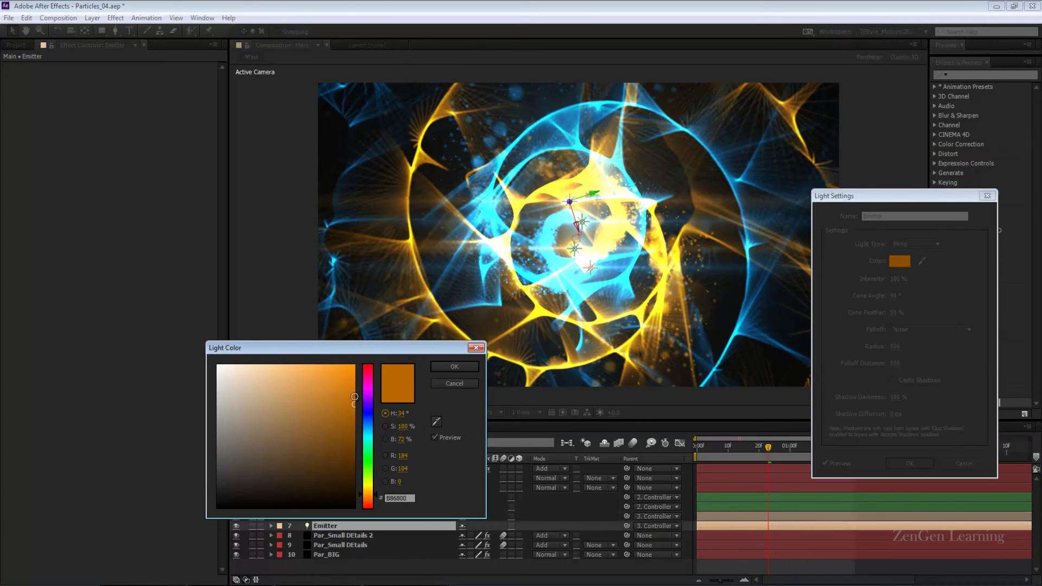
pyautogui.moveTo(370, 498); pyautogui.dragTo(371, 500)
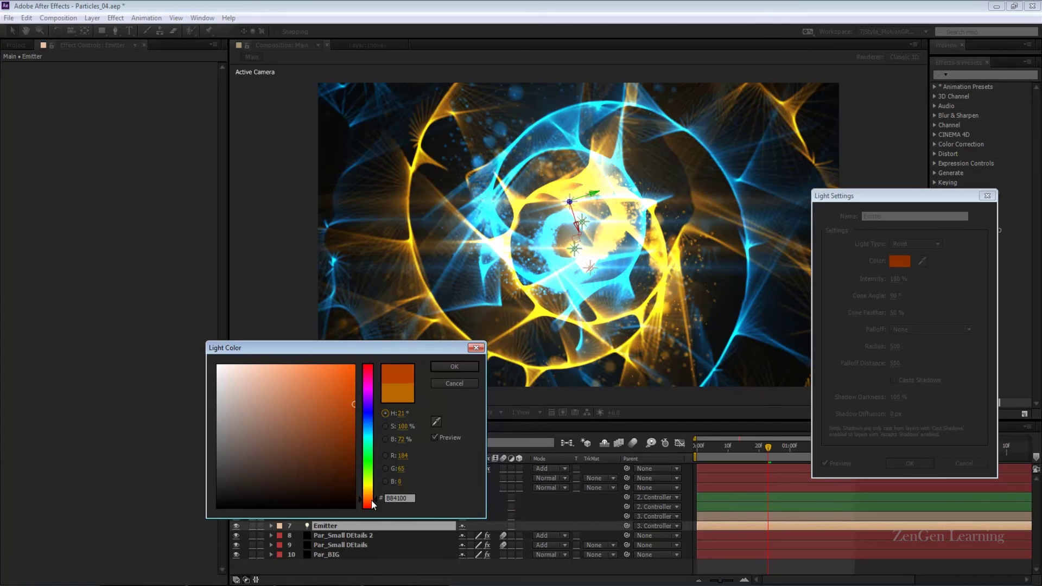
pyautogui.click(453, 368)
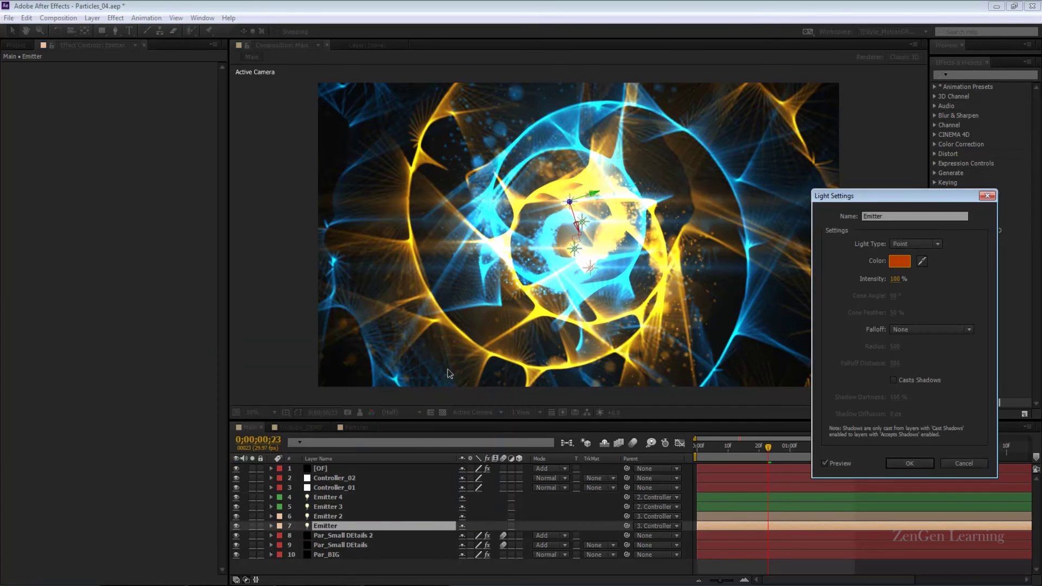
pyautogui.click(909, 463)
pyautogui.scroll(-2, 792, 337)
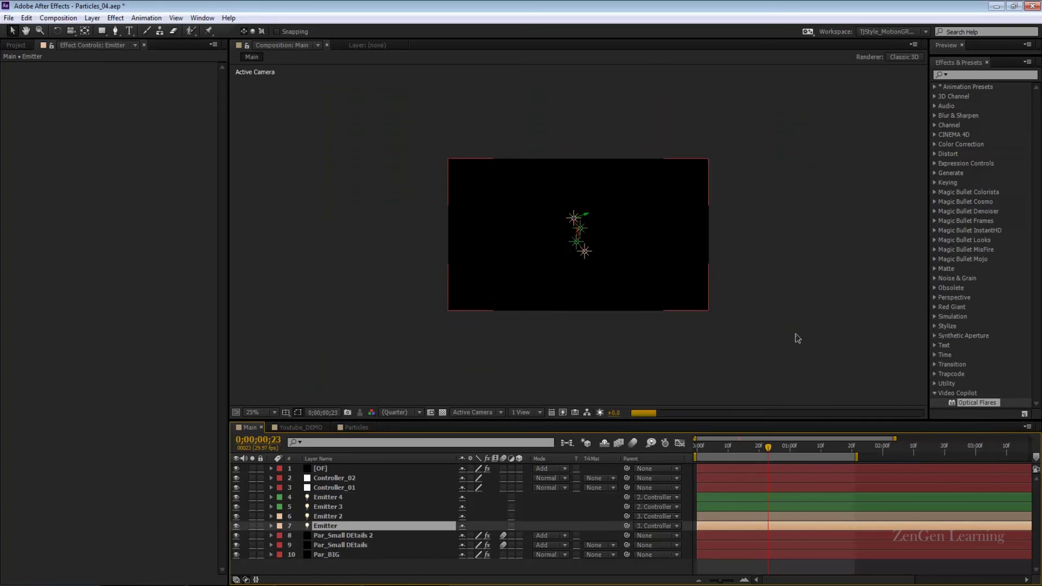
pyautogui.click(793, 335)
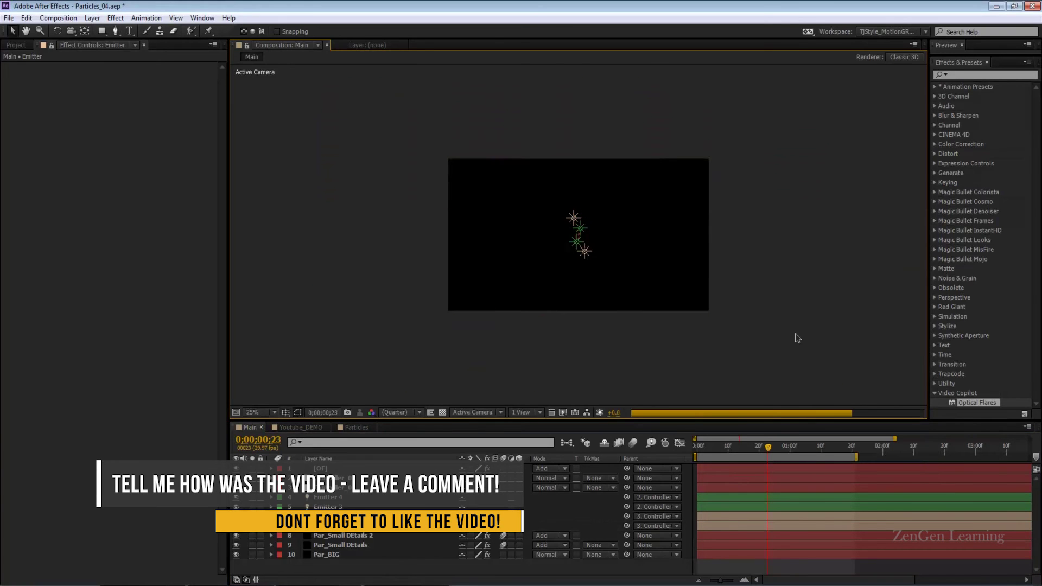
pyautogui.scroll(2, 797, 338)
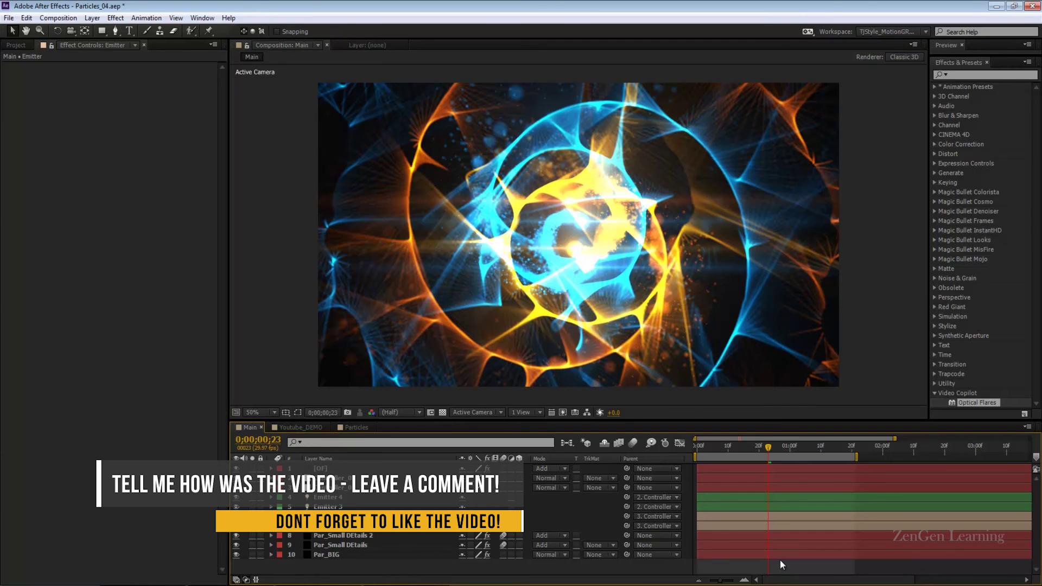
# Reveal Controller_02's Scale at frame 0 and try a 50% Scale, then undo it
pyautogui.click(356, 479)
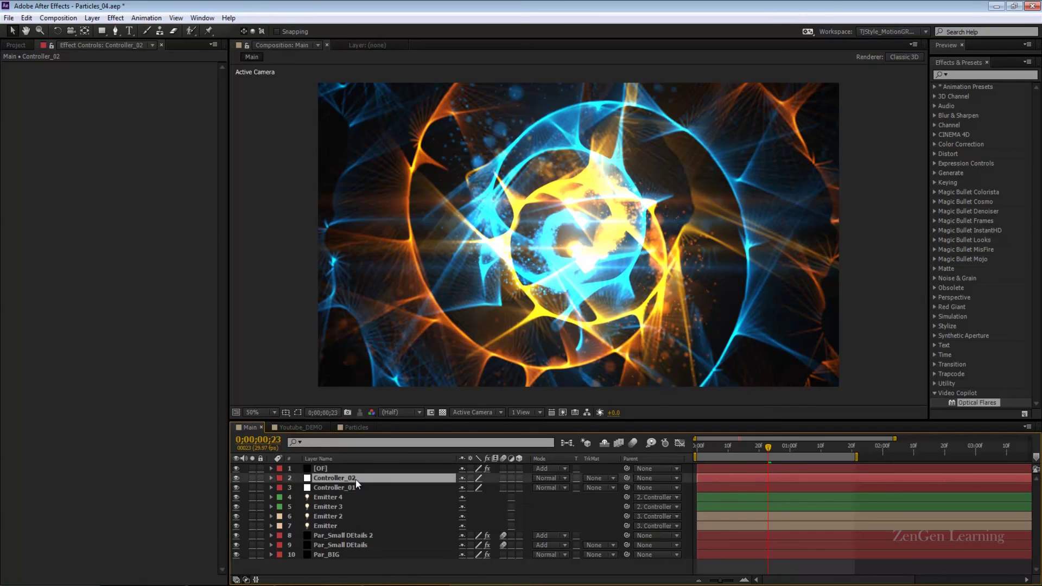
pyautogui.press('u')
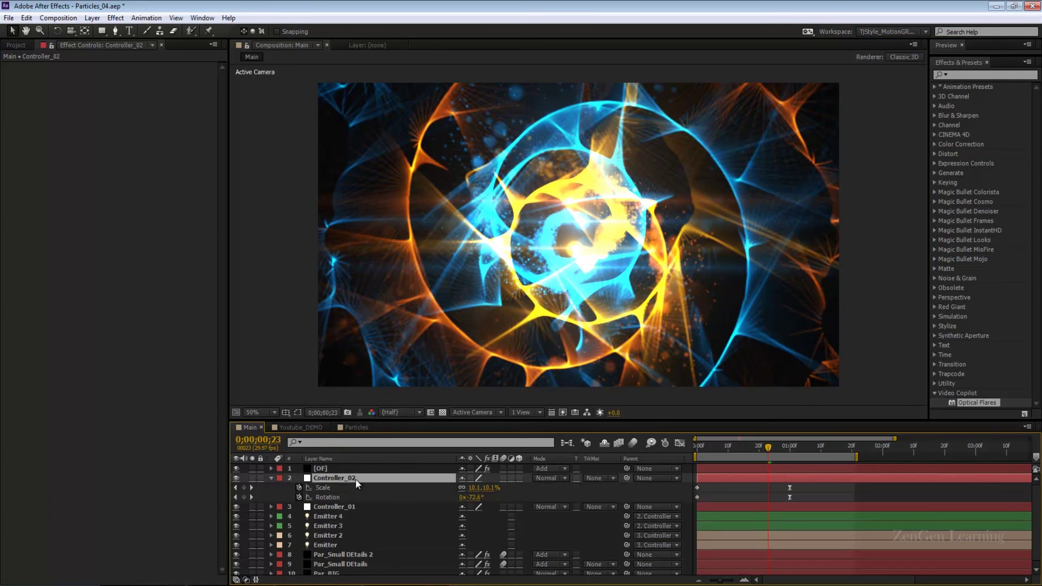
pyautogui.click(698, 446)
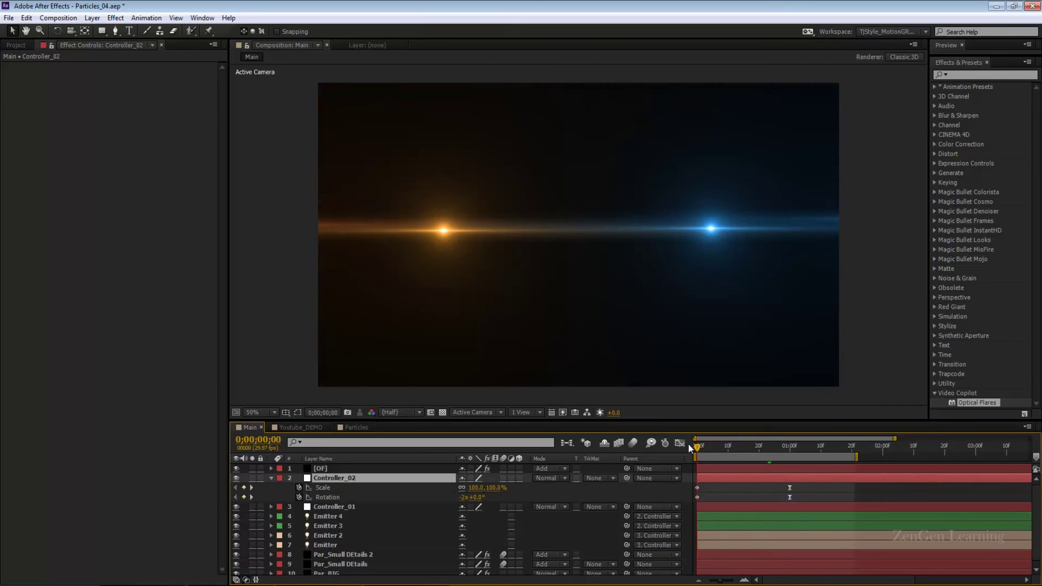
pyautogui.click(476, 487)
pyautogui.write('50')
pyautogui.press('Return')
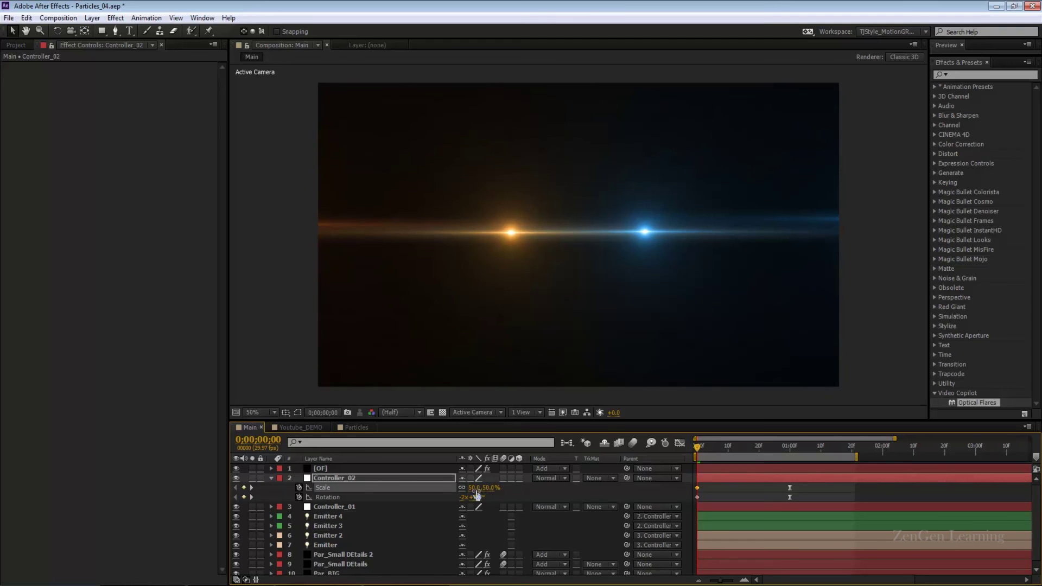
pyautogui.hotkey('ctrl', 'z')
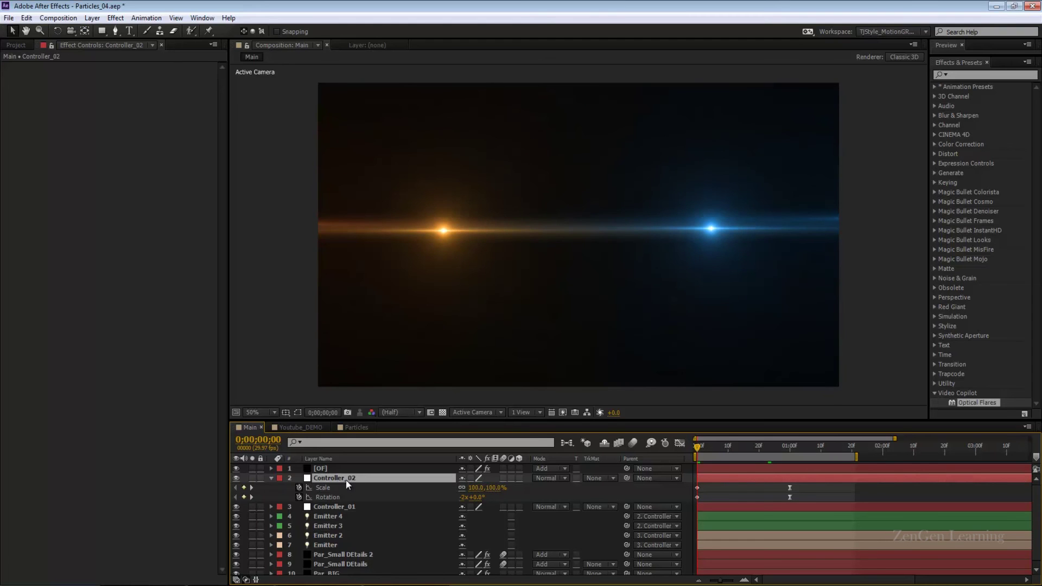
# Select Emitter 3 and 4, set Controller_02's starting Scale to 50%, and check frame 15
pyautogui.click(343, 522)
pyautogui.hotkey('ctrl', 'shift', 'Up')
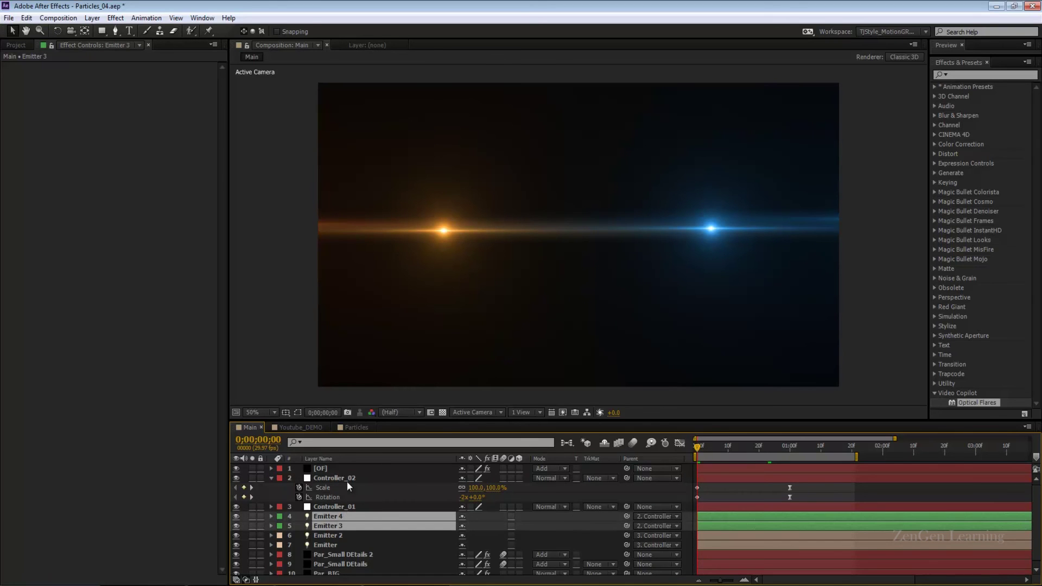
pyautogui.click(475, 488)
pyautogui.write('50')
pyautogui.press('Return')
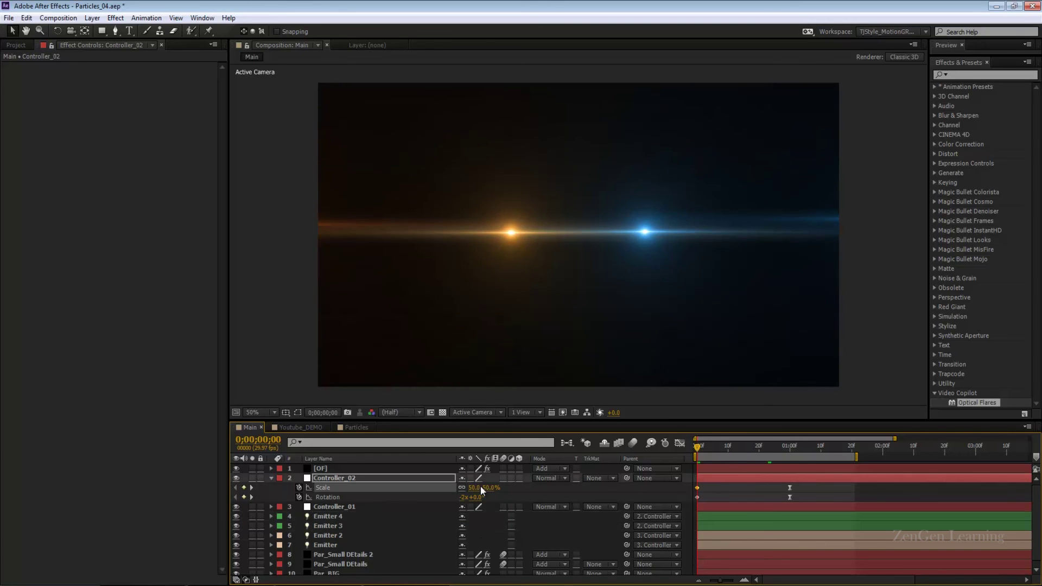
pyautogui.moveTo(720, 445); pyautogui.dragTo(744, 446)
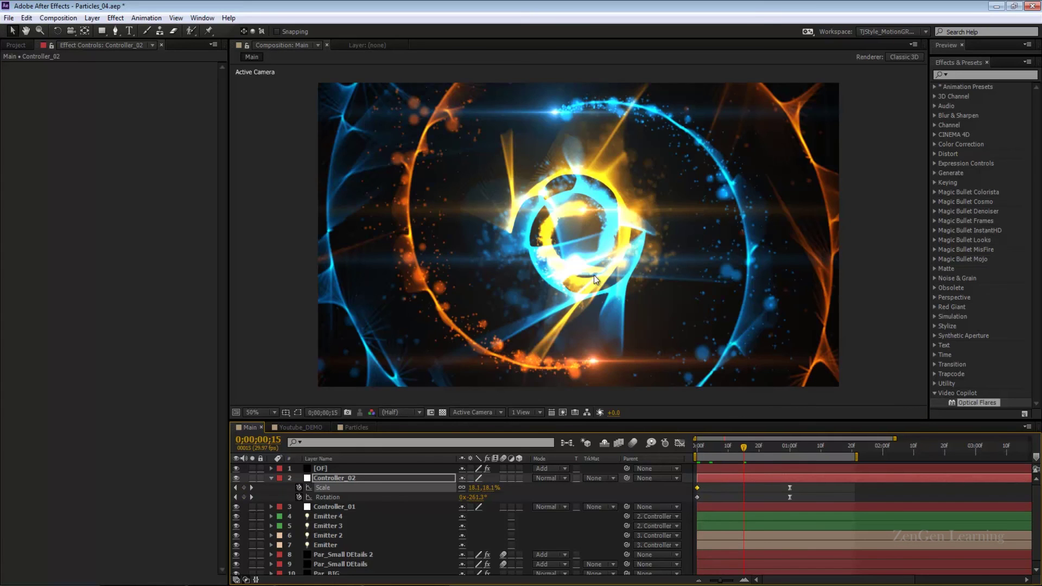
pyautogui.scroll(-1, 741, 320)
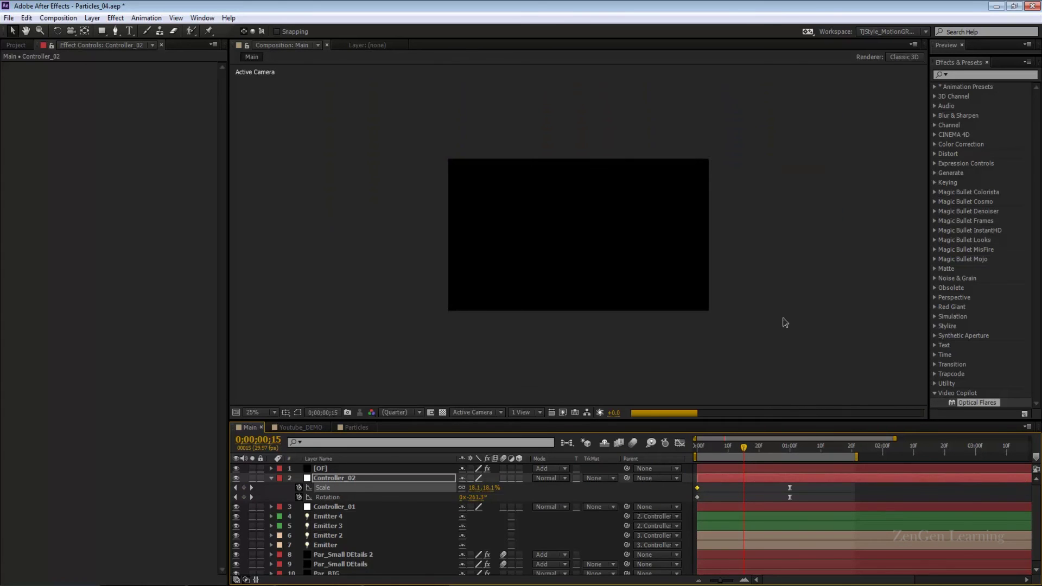
pyautogui.scroll(1, 785, 322)
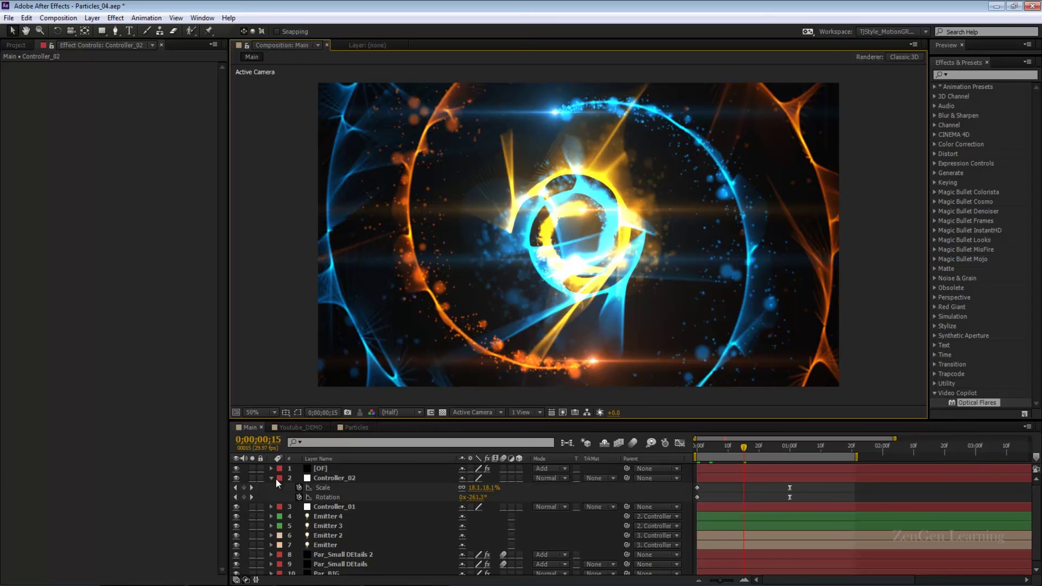
# Create a solid named 'Letter BOXING' and scale it vertically to 80%
pyautogui.hotkey('ctrl', 'y')
pyautogui.write('Le')
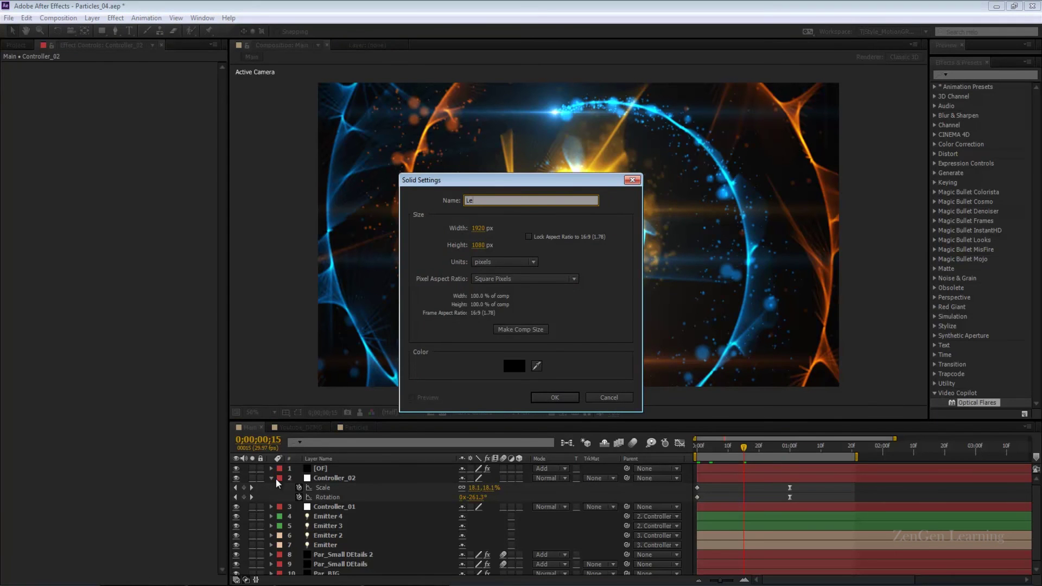
pyautogui.write('tter BOXING')
pyautogui.press('Return')
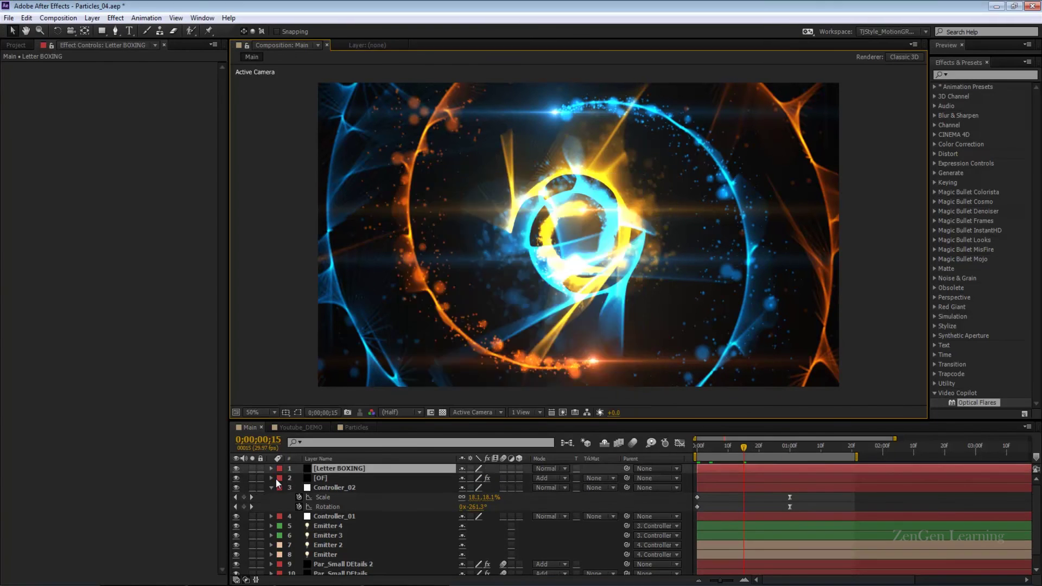
pyautogui.press('s')
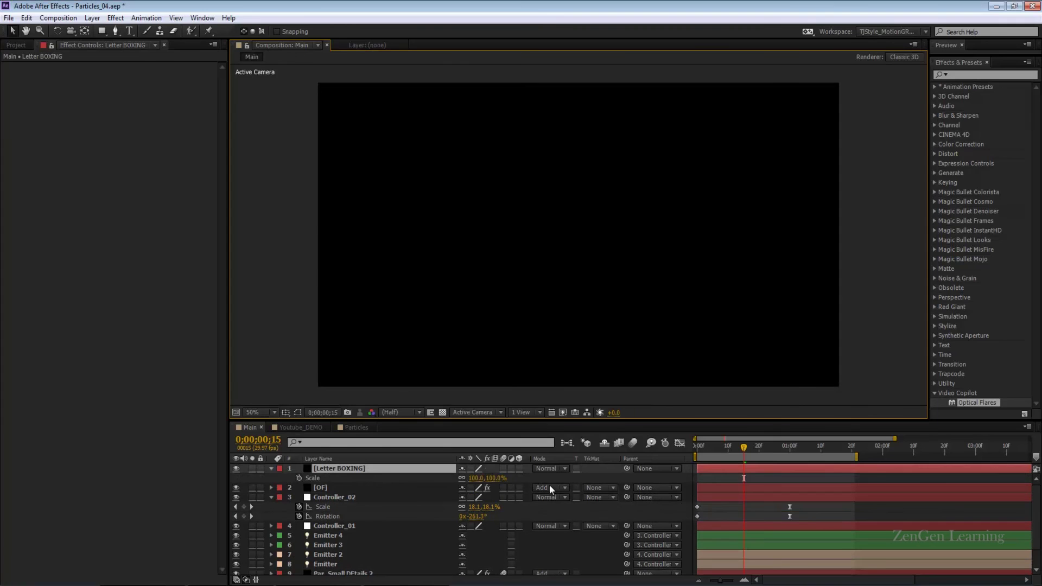
pyautogui.click(494, 477)
pyautogui.write('80')
pyautogui.press('Return')
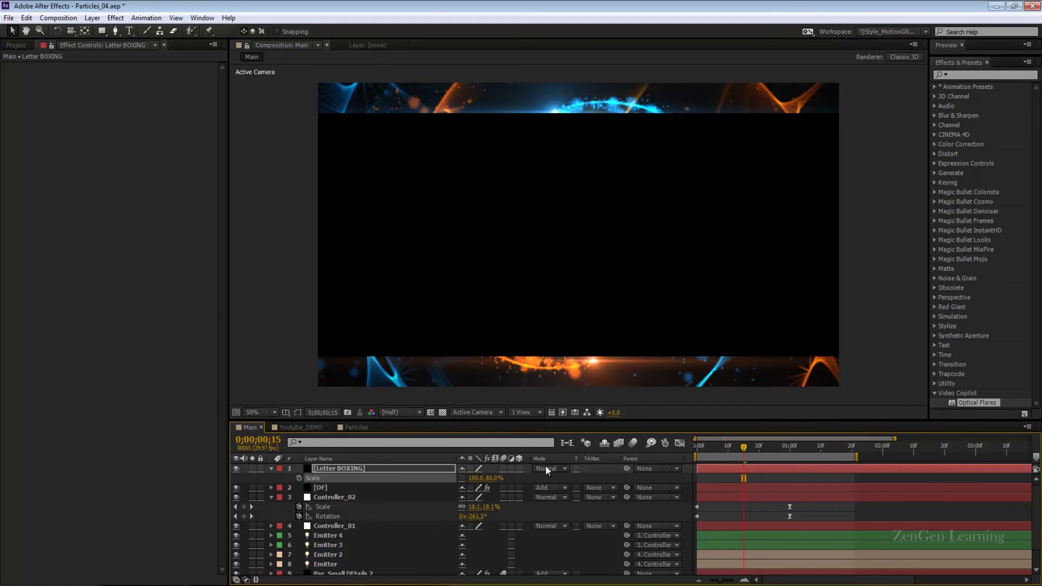
# Set the Letter BOXING solid to Stencil Alpha mode and collapse the layer properties
pyautogui.click(545, 467)
pyautogui.click(601, 506)
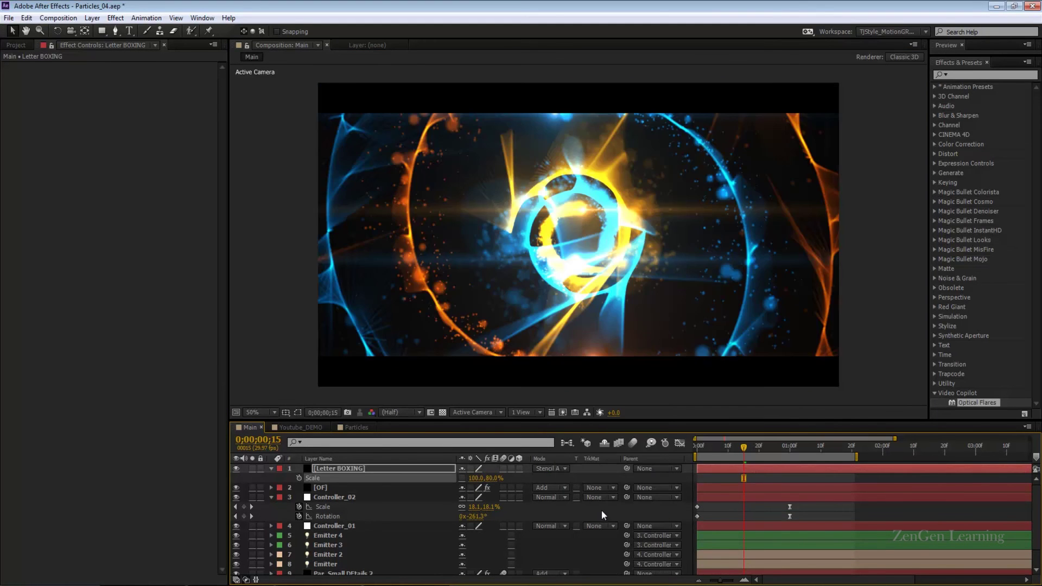
pyautogui.click(270, 469)
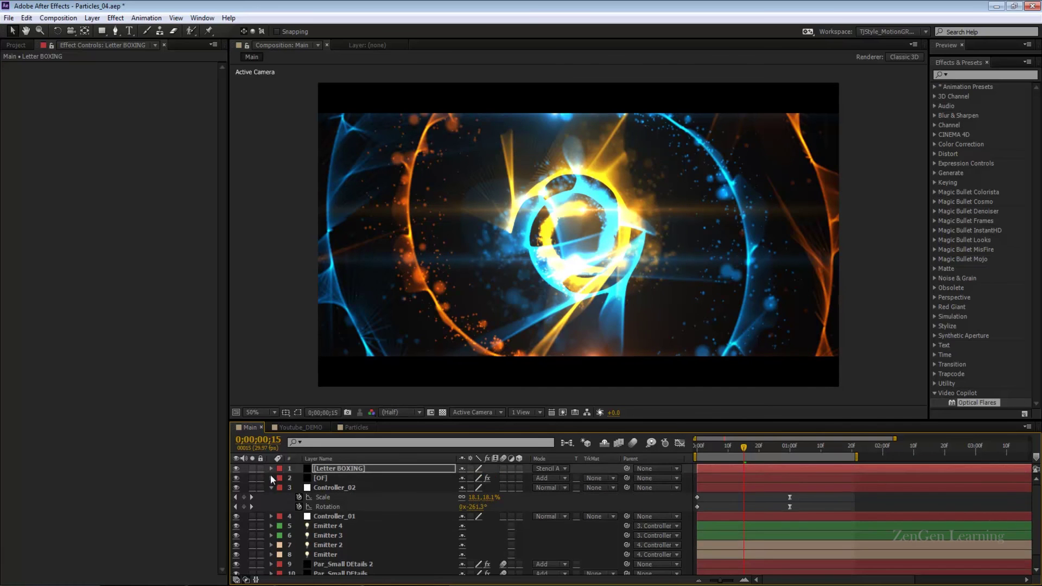
pyautogui.click(271, 487)
pyautogui.click(334, 470)
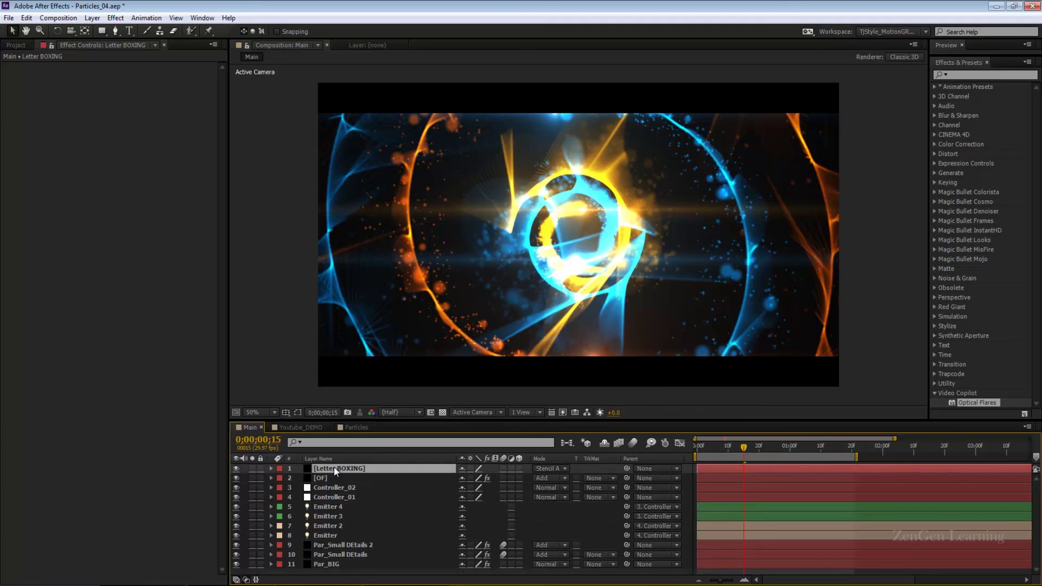
# Hide the letterbox, add a new adjustment layer on top, and expand the Distort effects list
pyautogui.click(236, 468)
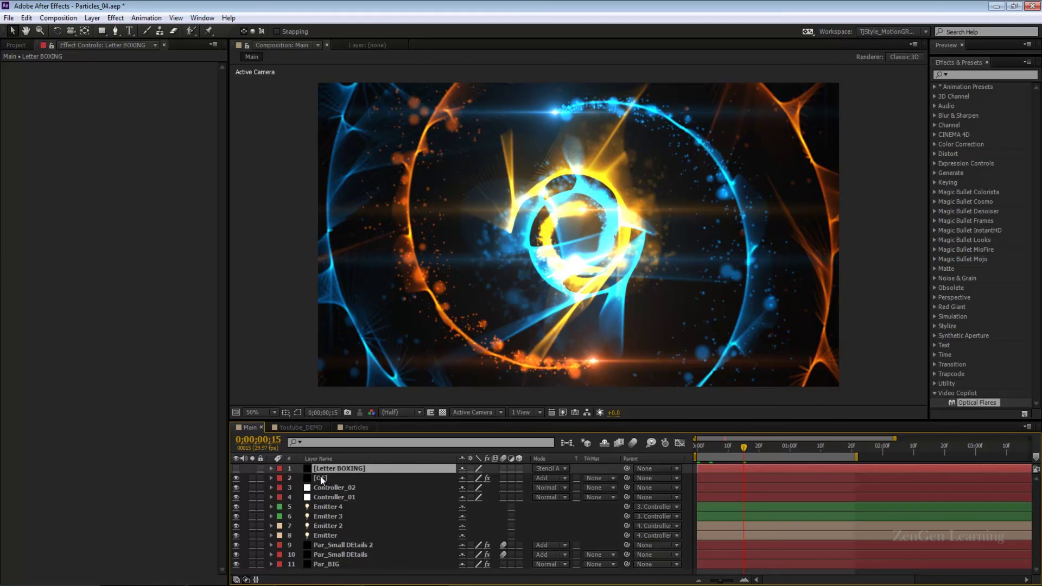
pyautogui.hotkey('ctrl', 'alt', 'y')
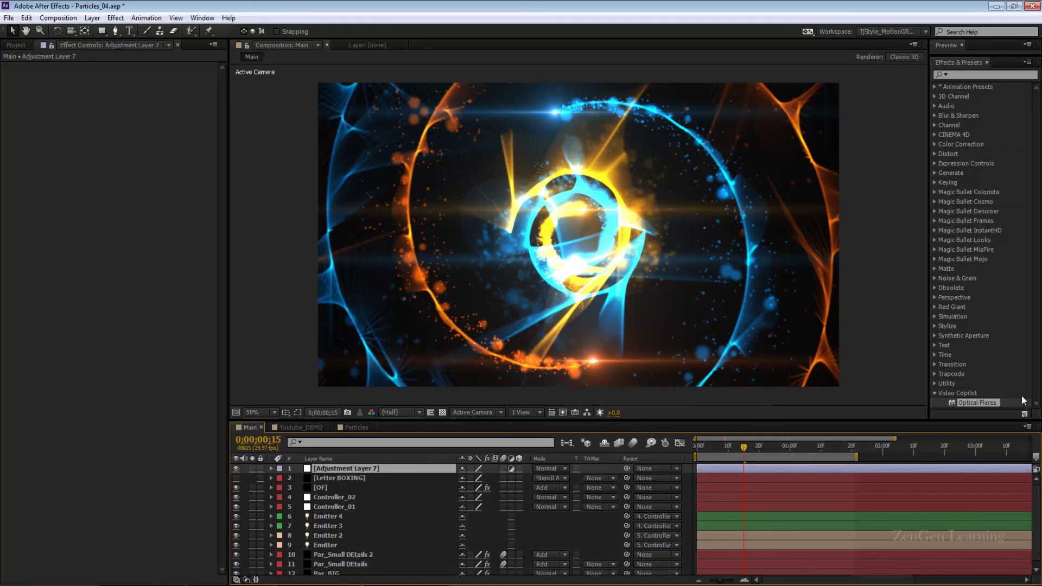
pyautogui.click(962, 72)
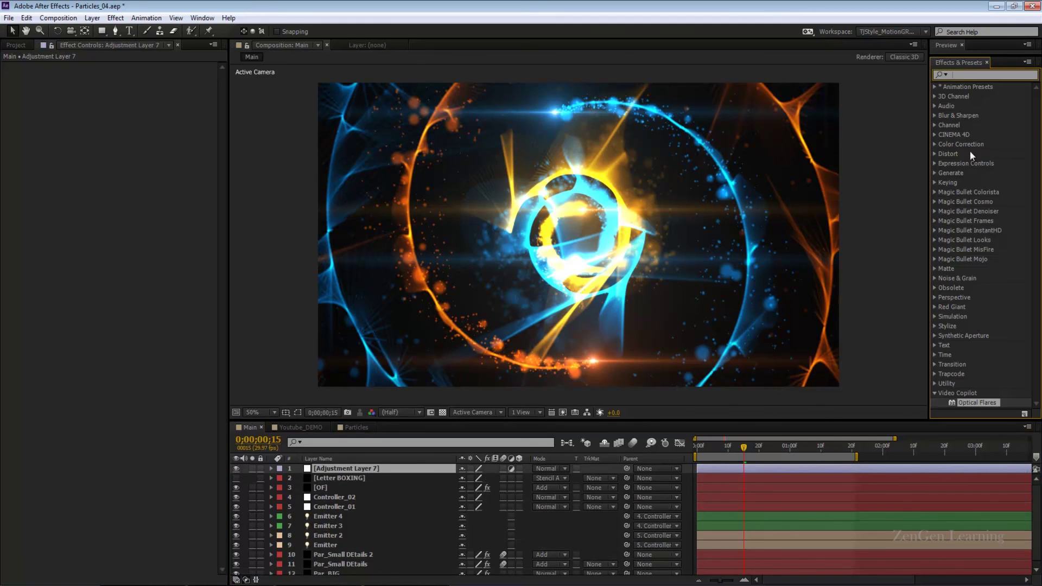
pyautogui.click(934, 155)
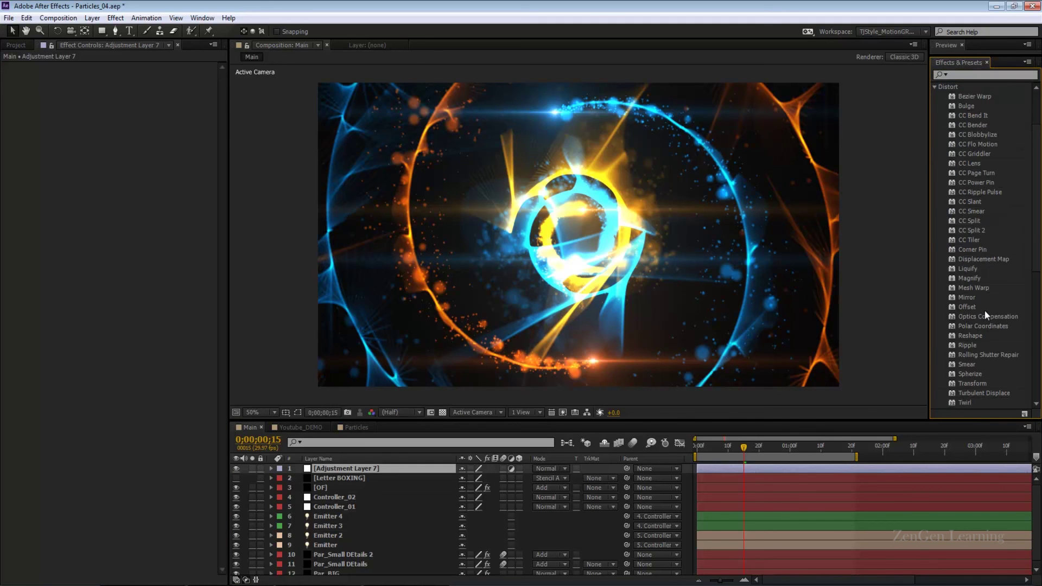
pyautogui.scroll(-2, 984, 312)
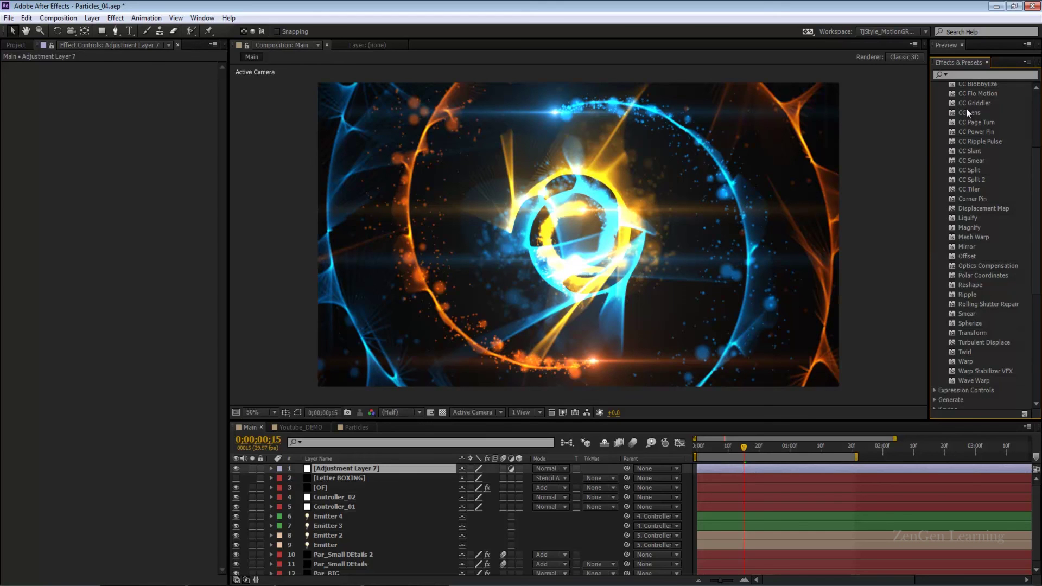
# Apply CC Lens to Adjustment Layer 7 with Size 150 and Convergence 43, parking at frame 18
pyautogui.moveTo(965, 112); pyautogui.dragTo(333, 465)
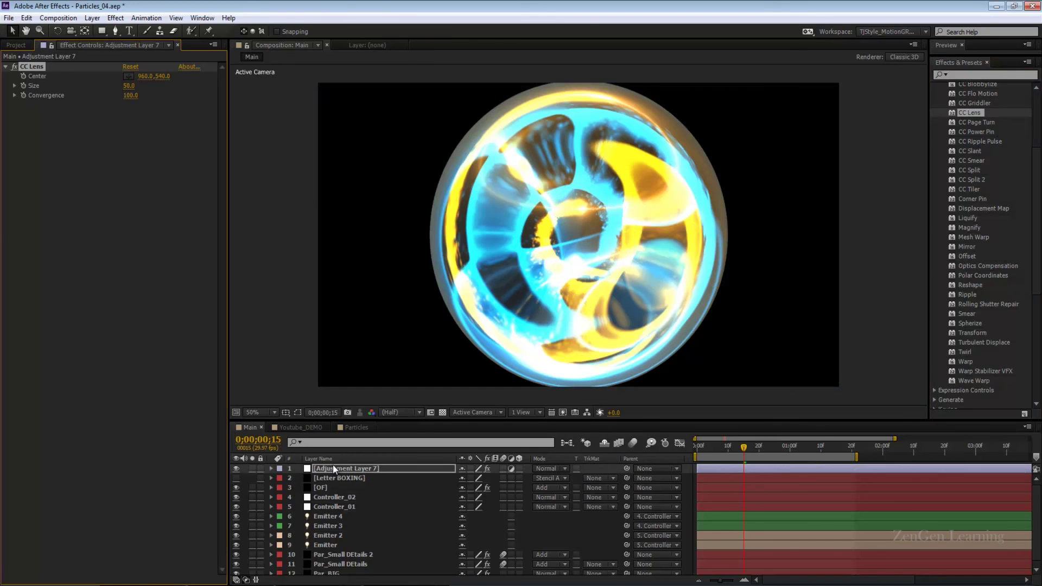
pyautogui.click(129, 85)
pyautogui.write('100')
pyautogui.press('Return')
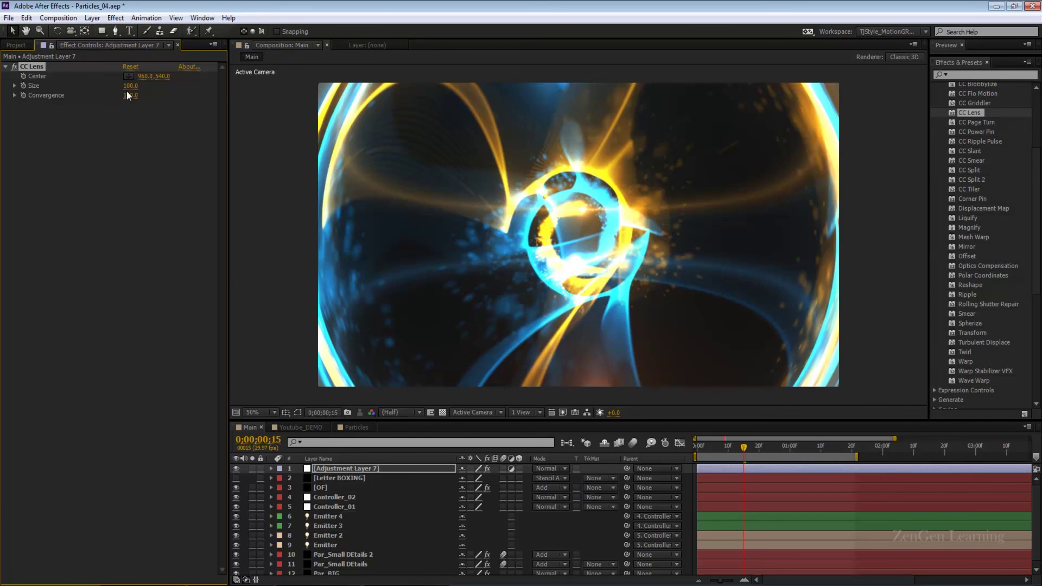
pyautogui.click(130, 86)
pyautogui.write('150')
pyautogui.press('Return')
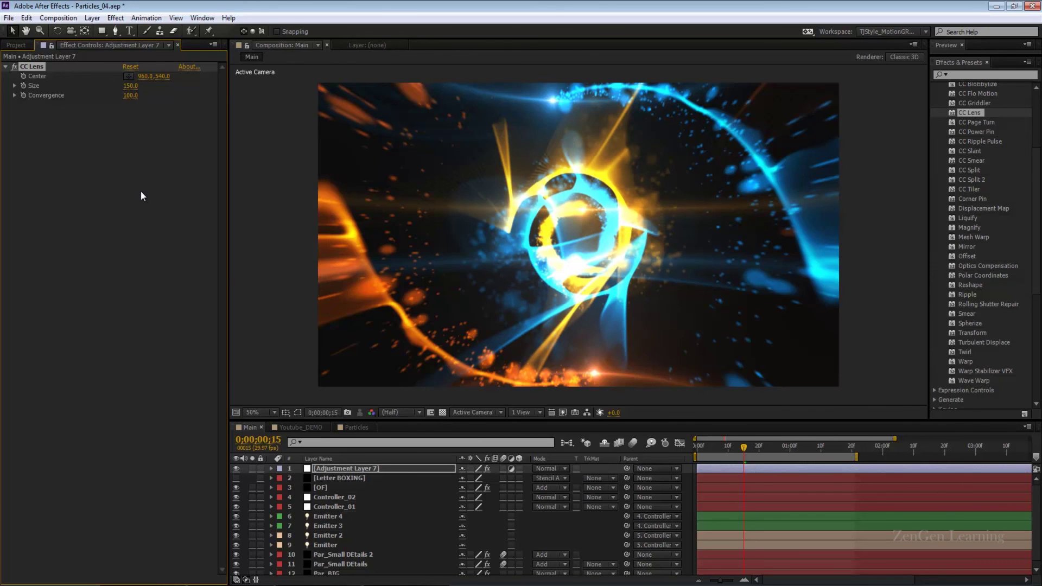
pyautogui.moveTo(130, 95)
pyautogui.mouseDown()
pyautogui.moveTo(157, 96)
pyautogui.moveTo(128, 97)
pyautogui.mouseUp()
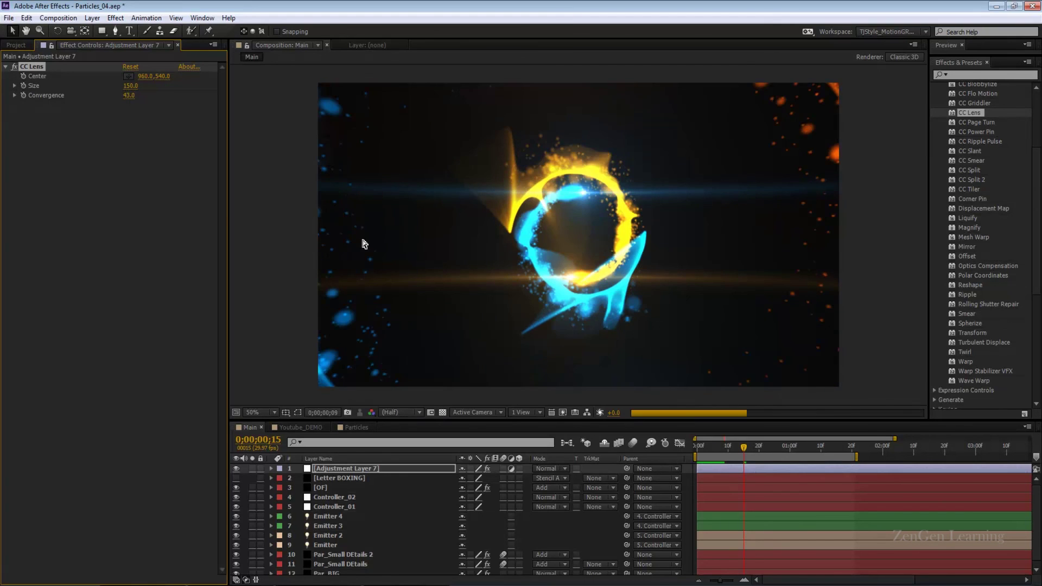
pyautogui.press('space')
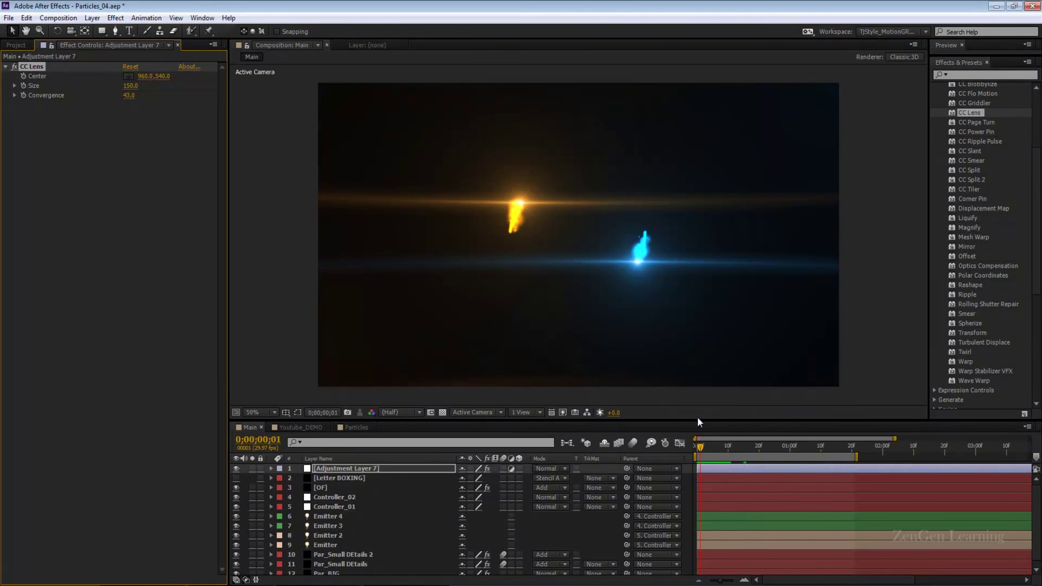
pyautogui.click(722, 449)
pyautogui.moveTo(722, 449); pyautogui.dragTo(753, 450)
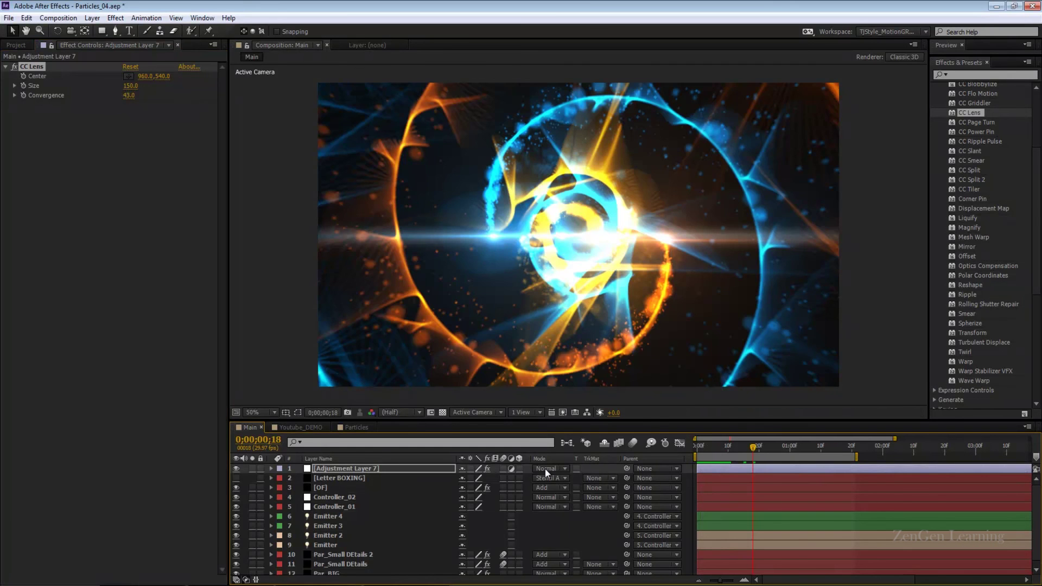
# Try Add, Difference and Exclusion on Adjustment Layer 7, settling on Classic Difference
pyautogui.click(395, 472)
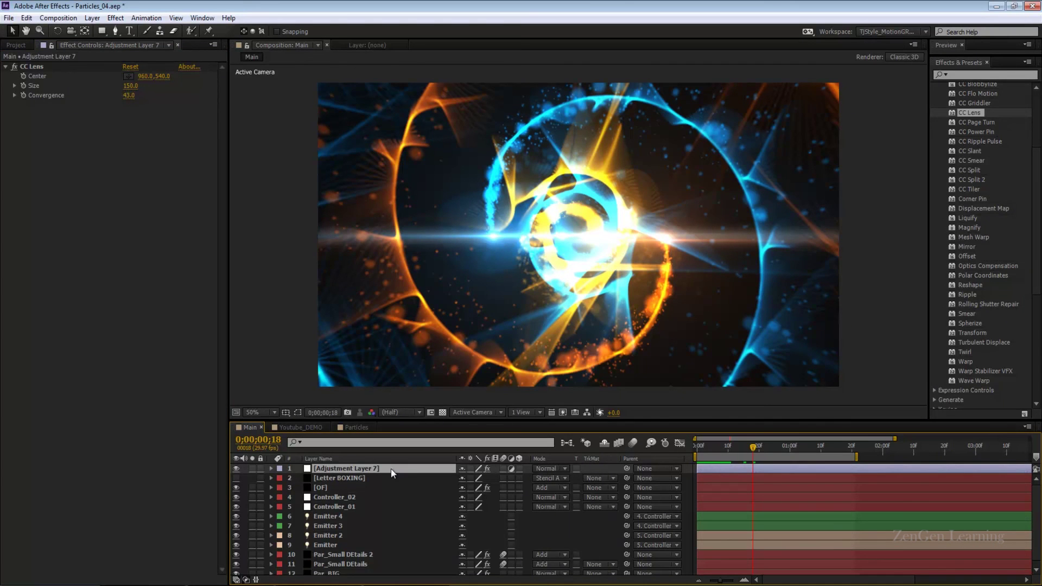
pyautogui.click(549, 468)
pyautogui.click(600, 207)
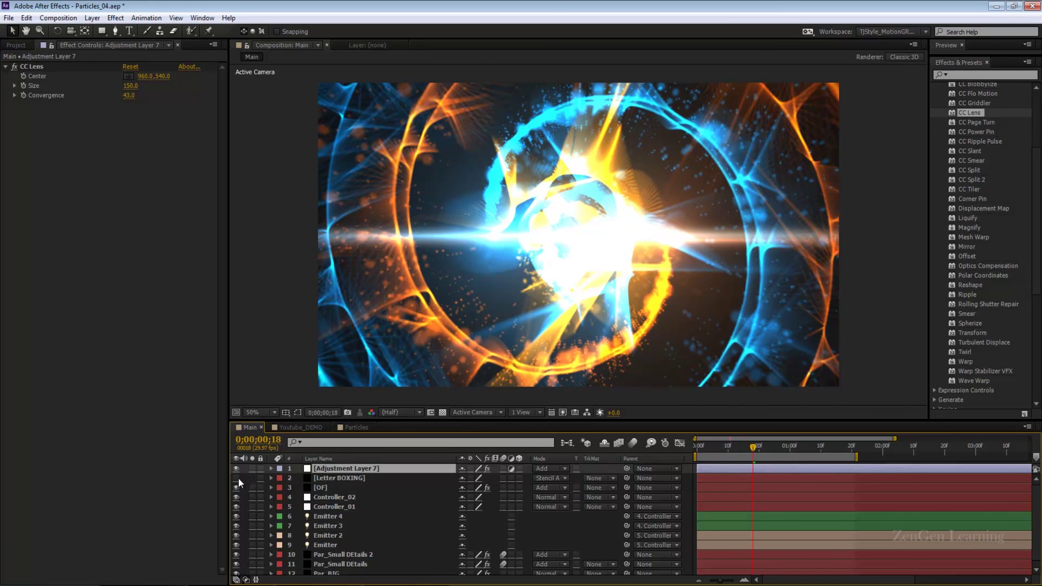
pyautogui.click(549, 468)
pyautogui.click(594, 392)
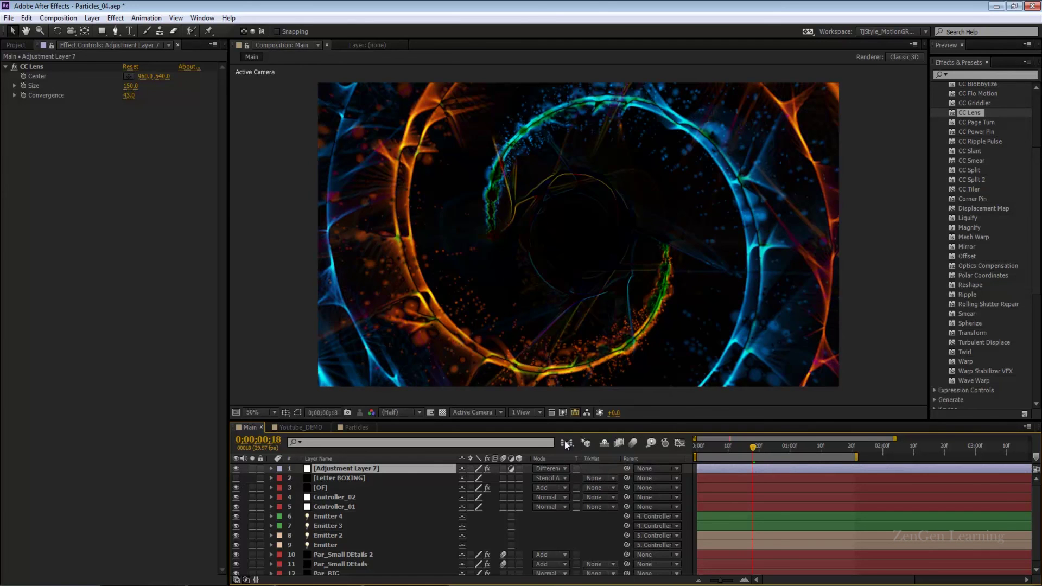
pyautogui.click(547, 468)
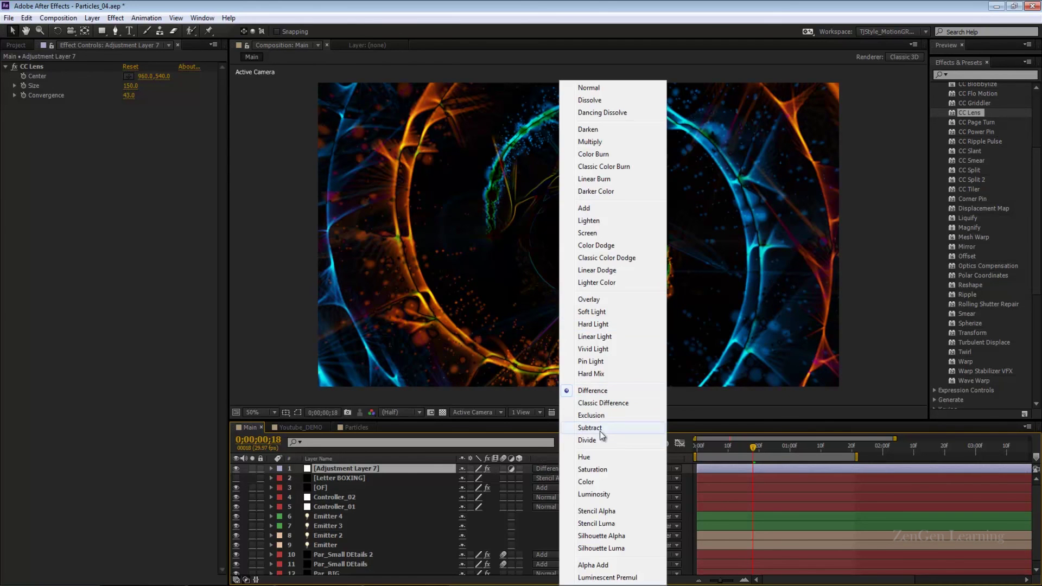
pyautogui.click(591, 415)
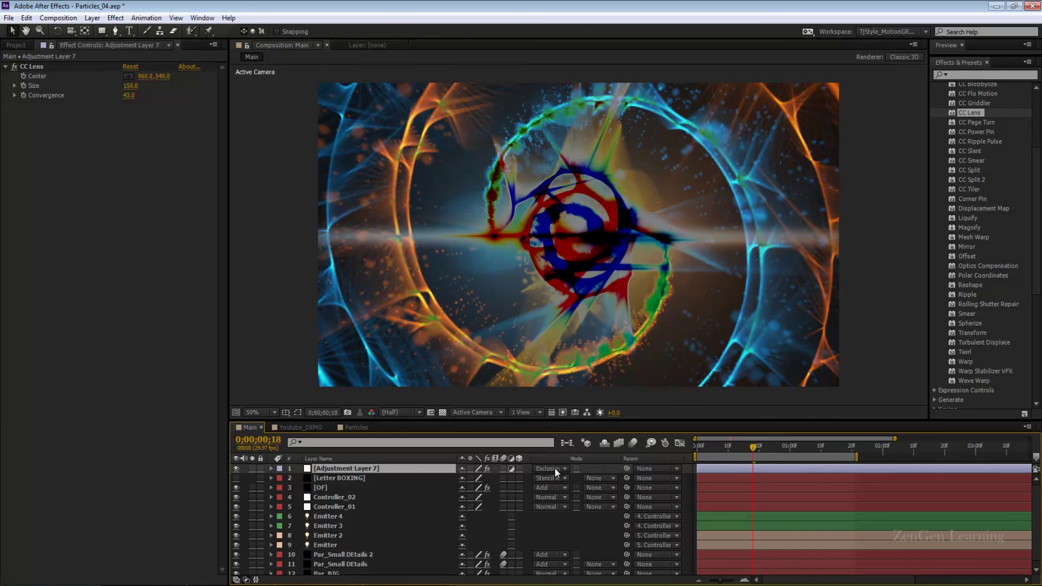
pyautogui.click(556, 467)
pyautogui.click(605, 404)
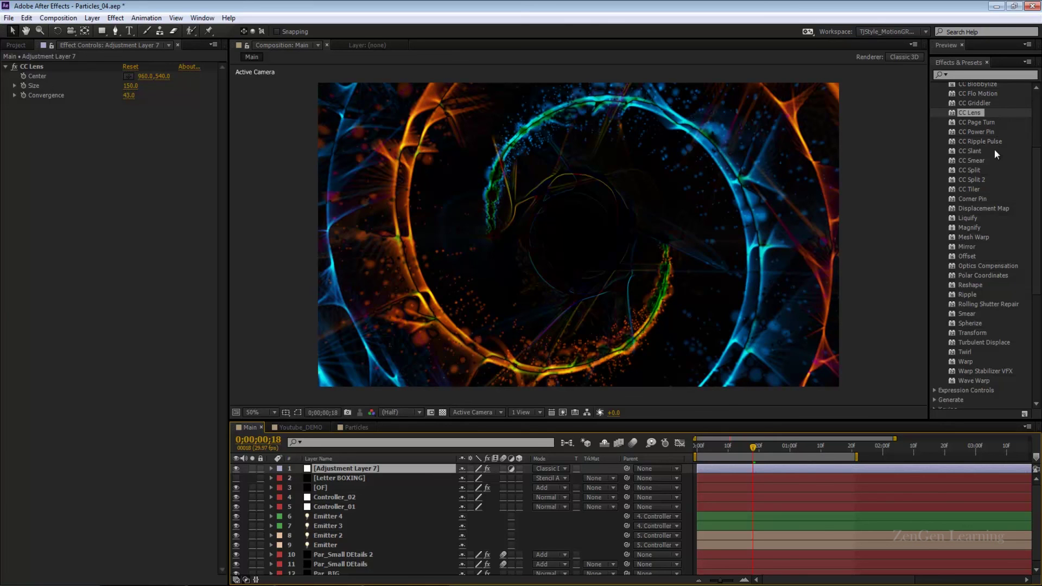
pyautogui.scroll(4, 994, 148)
# Search 'cc v' and apply CC Vector Blur to Adjustment Layer 7
pyautogui.click(935, 154)
pyautogui.click(966, 74)
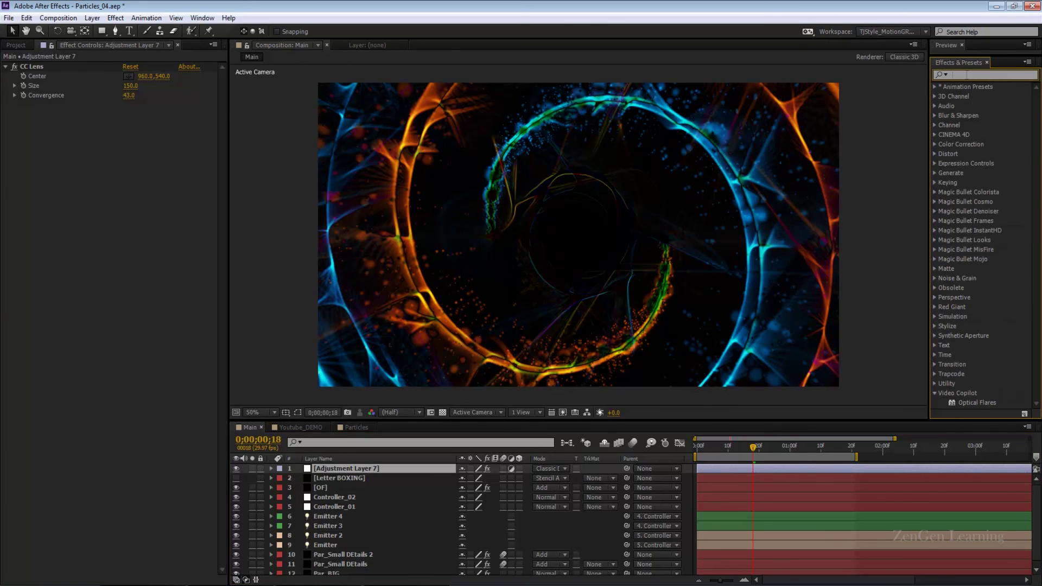
pyautogui.write('cc v')
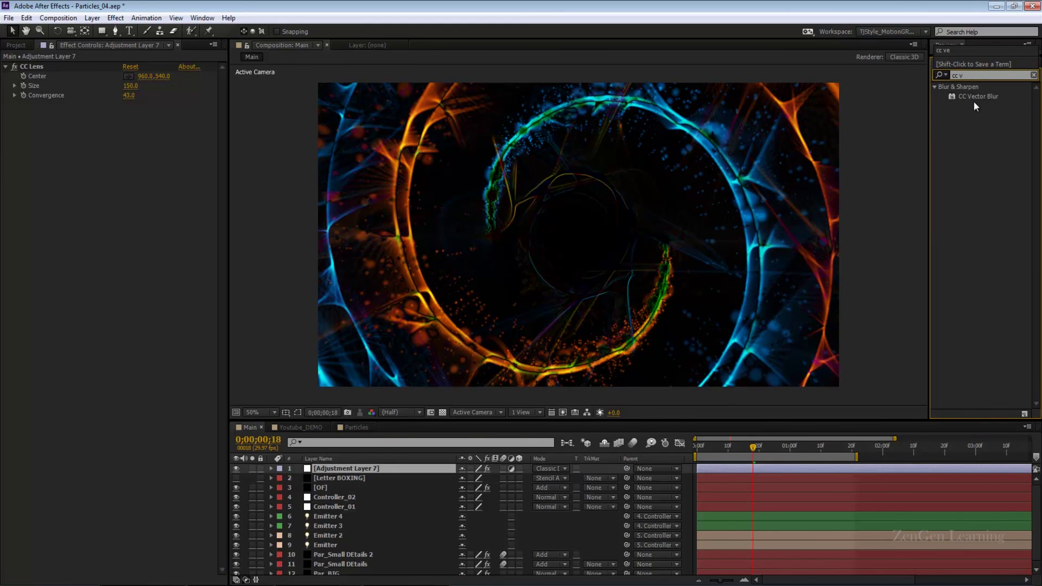
pyautogui.moveTo(973, 99); pyautogui.dragTo(193, 221)
# Set Adjustment Layer 7 to Add at 50% opacity, save, and raise Vector Blur Amount to 26
pyautogui.click(551, 470)
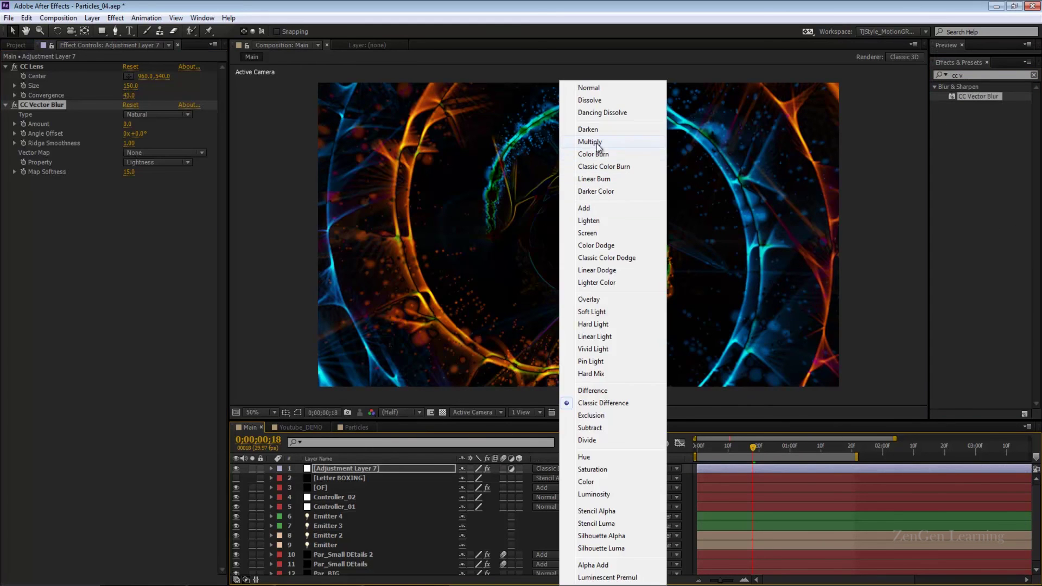
pyautogui.click(591, 208)
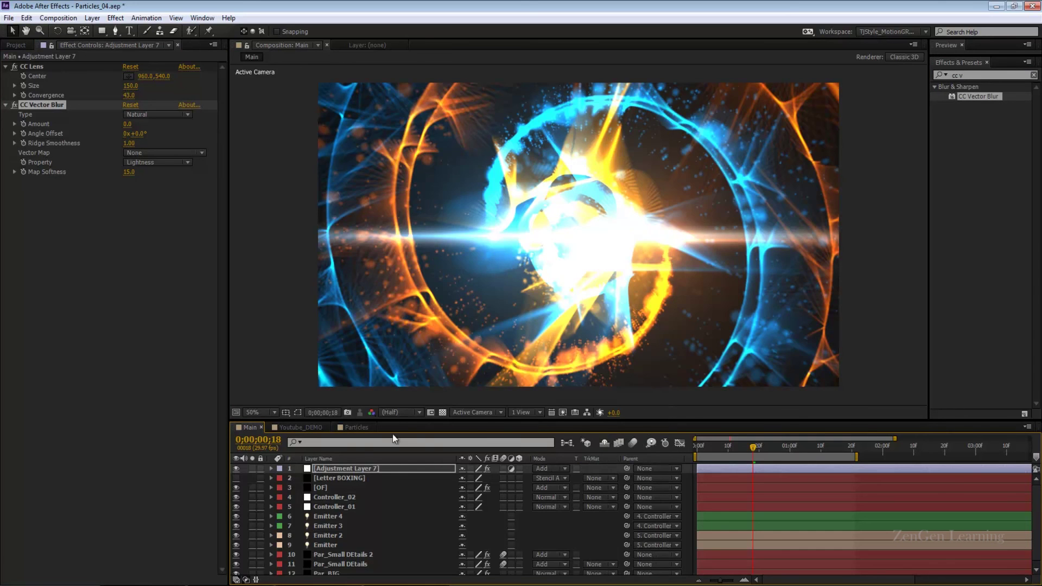
pyautogui.click(343, 469)
pyautogui.press('t')
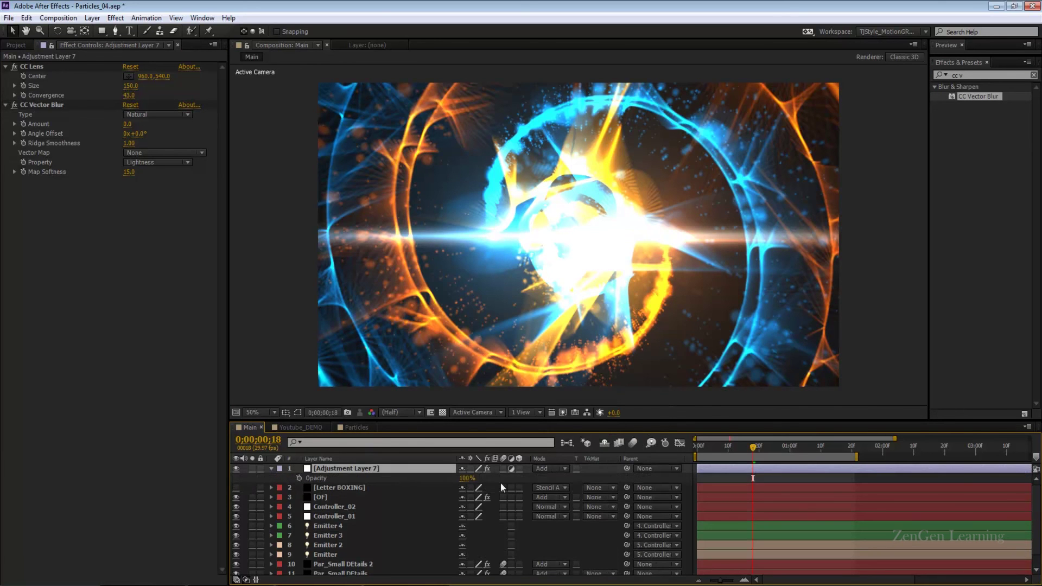
pyautogui.click(466, 479)
pyautogui.write('50')
pyautogui.press('Return')
pyautogui.hotkey('ctrl', 's')
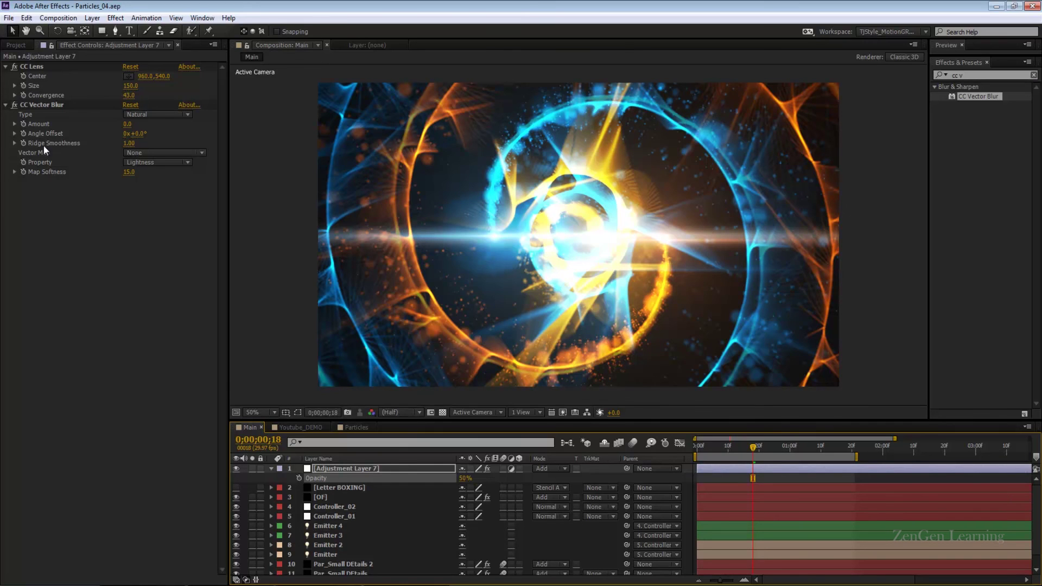
pyautogui.moveTo(128, 124); pyautogui.dragTo(142, 125)
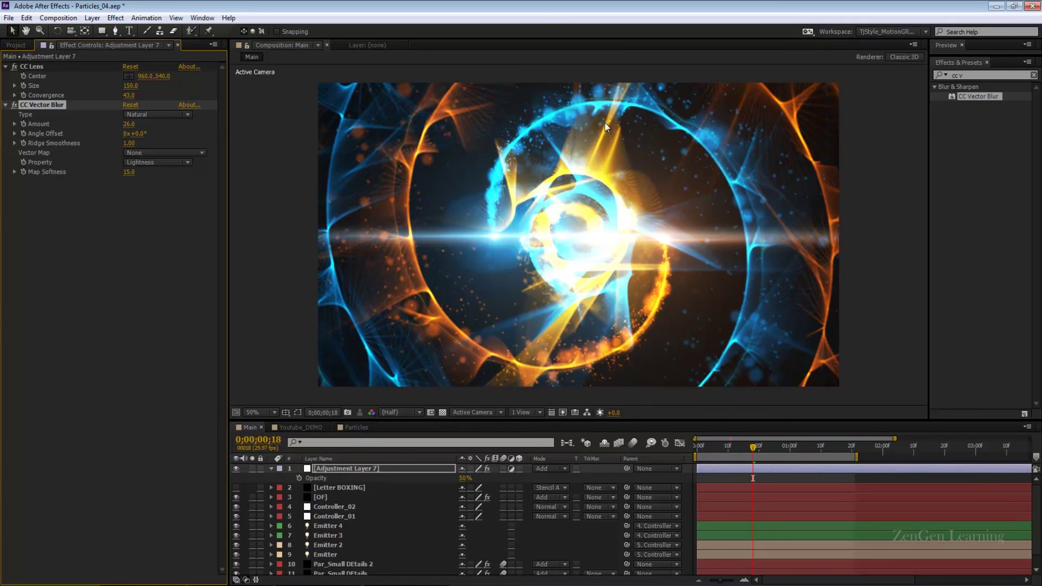
pyautogui.scroll(2, 752, 170)
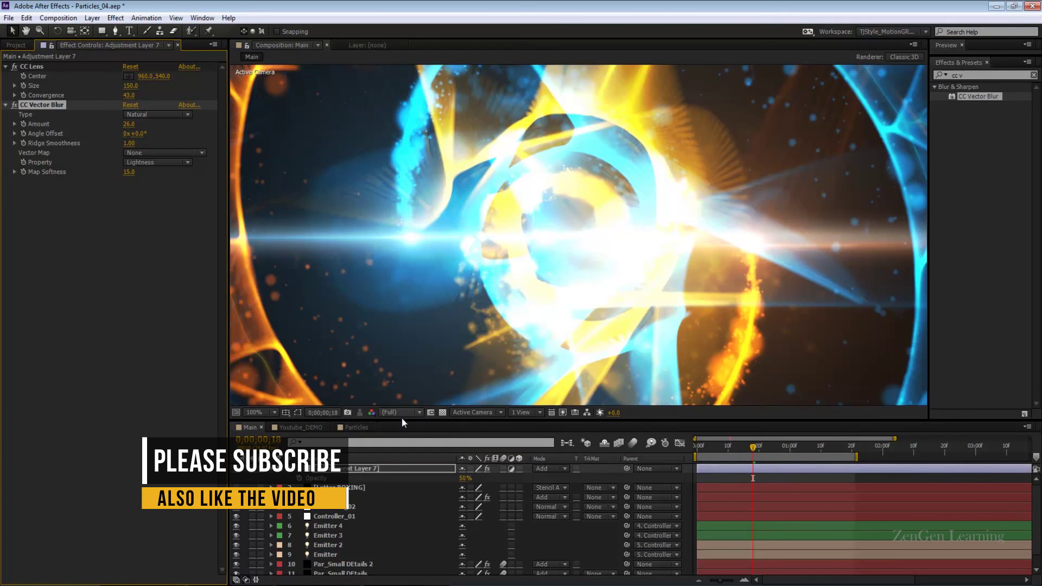
pyautogui.press('space')
pyautogui.moveTo(729, 225); pyautogui.dragTo(644, 281)
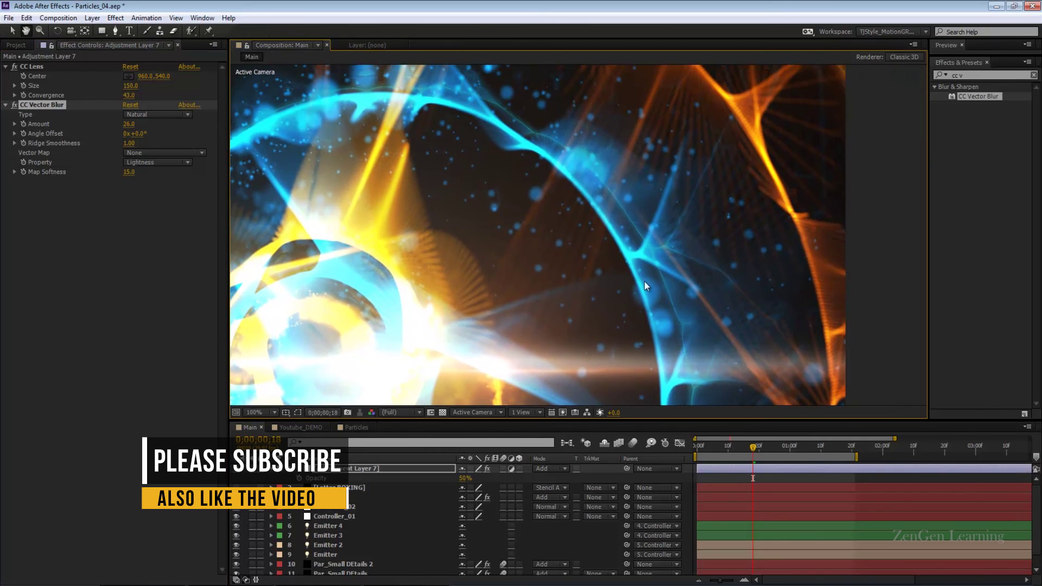
pyautogui.click(15, 105)
pyautogui.click(15, 105)
pyautogui.click(15, 105)
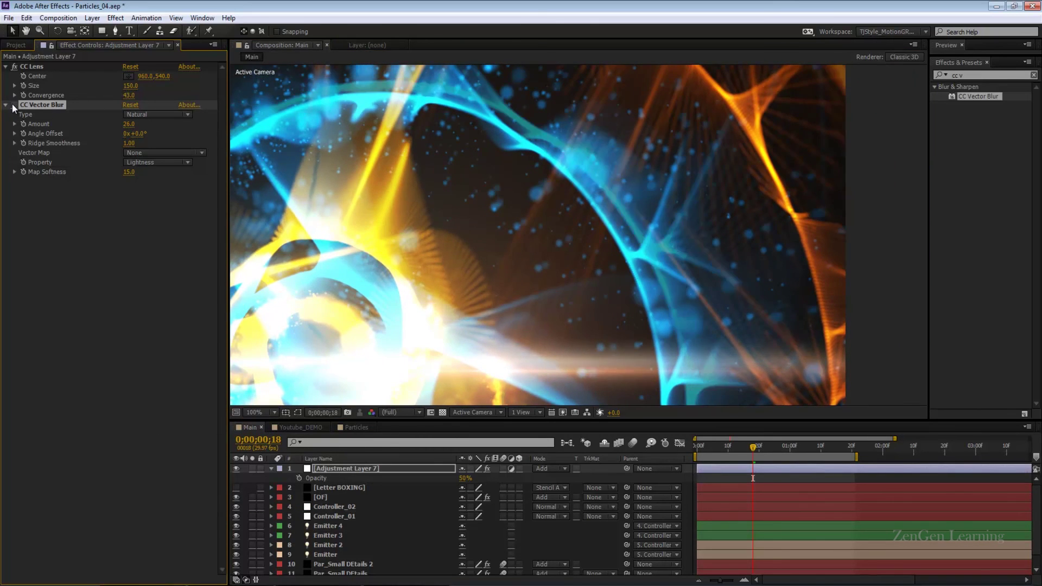
pyautogui.click(14, 105)
pyautogui.click(14, 105)
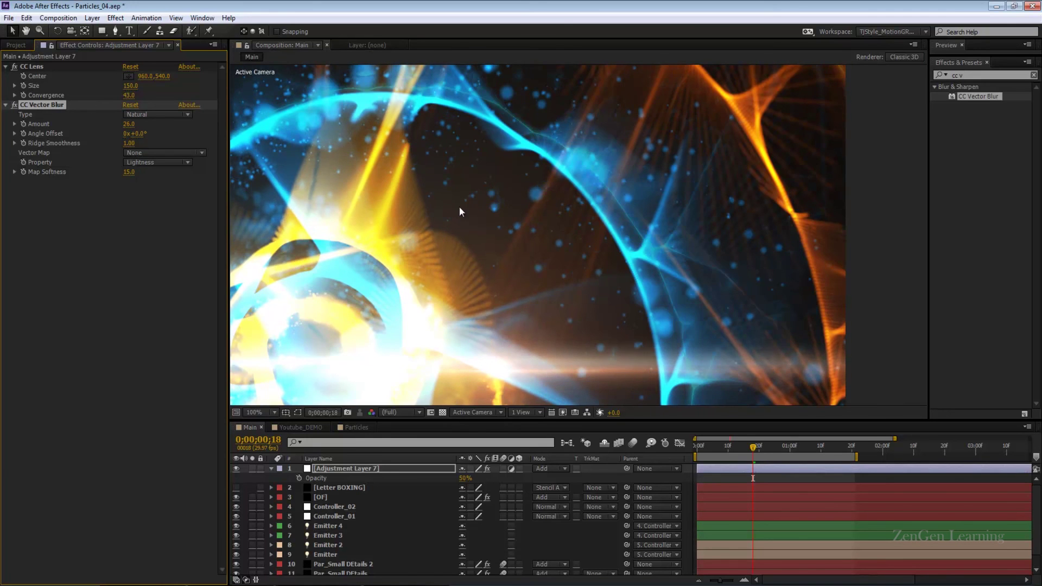
pyautogui.scroll(-2, 458, 214)
pyautogui.moveTo(548, 277); pyautogui.dragTo(631, 213)
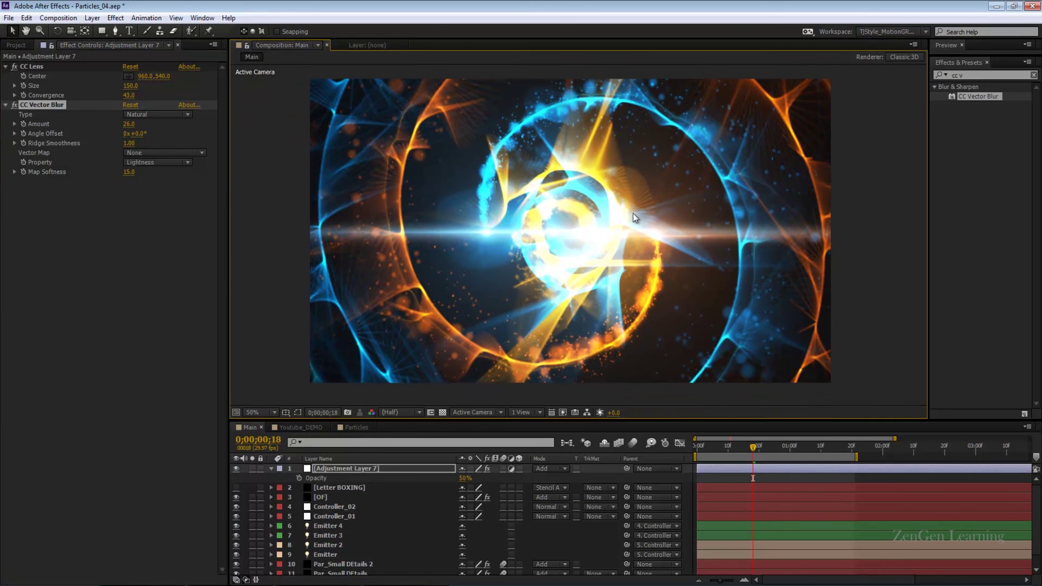